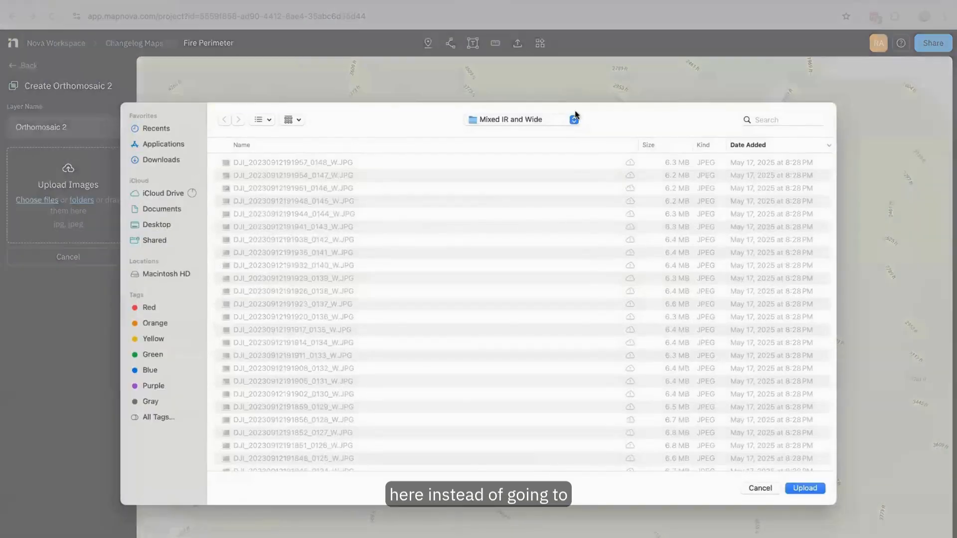
- Load the "Mixed IR and Wide" folder from K21633 as source images for the new orthomosaic and approve the browser's file upload
click(556, 123)
click(528, 130)
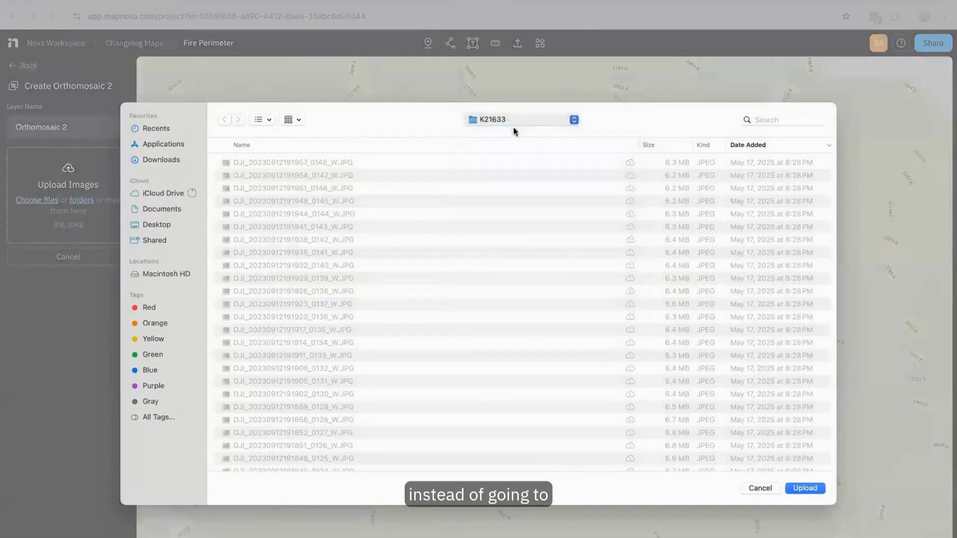
click(420, 162)
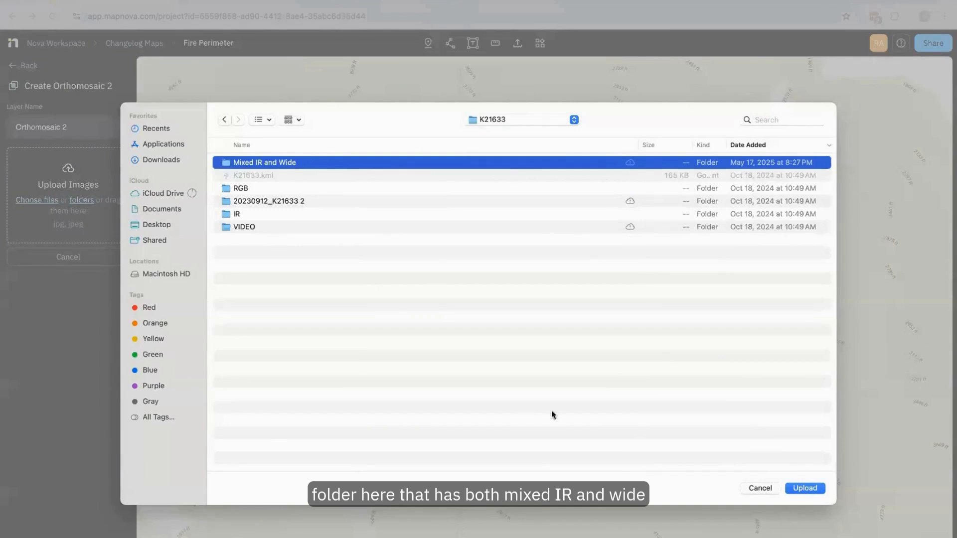
click(803, 488)
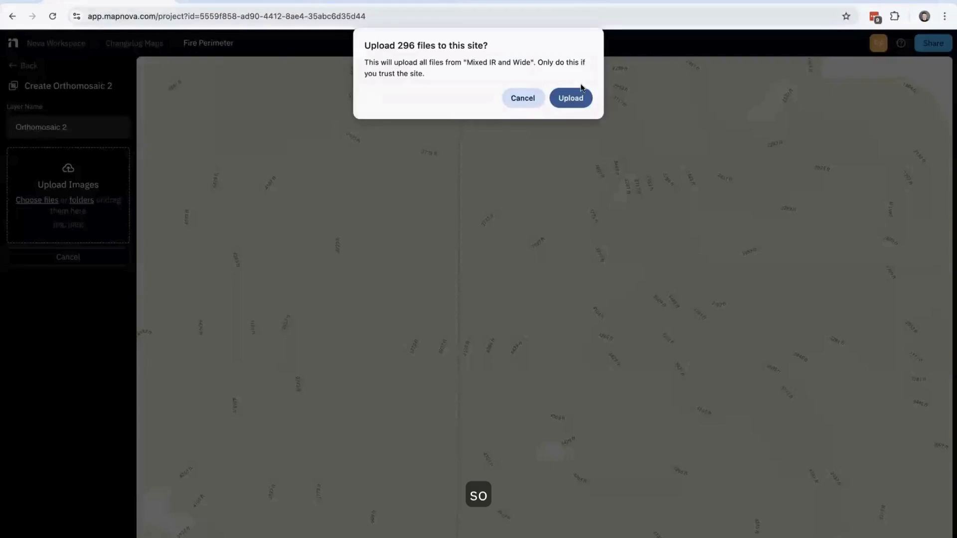
click(575, 105)
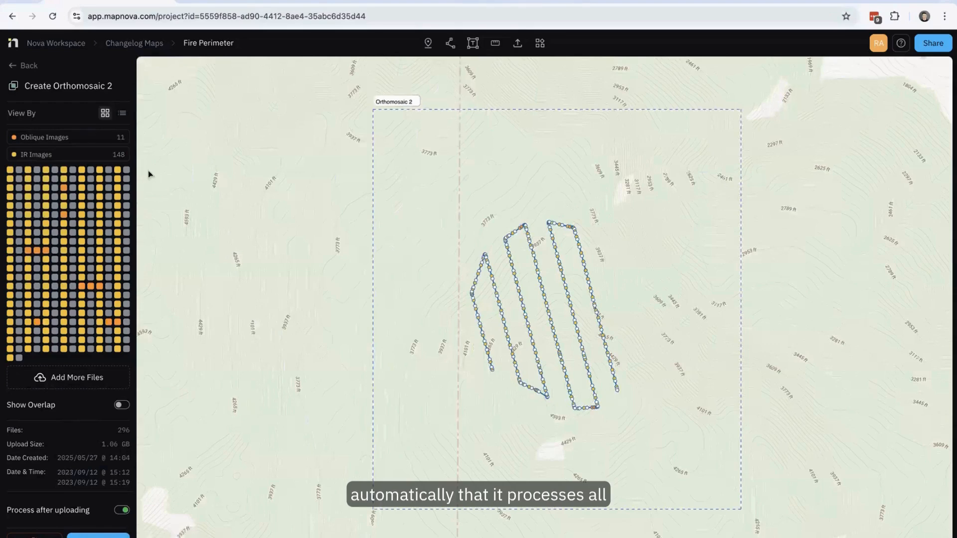
- Look over the flight path on the map and remove all oblique images from the orthomosaic's image set
scroll(495, 327, up, 3)
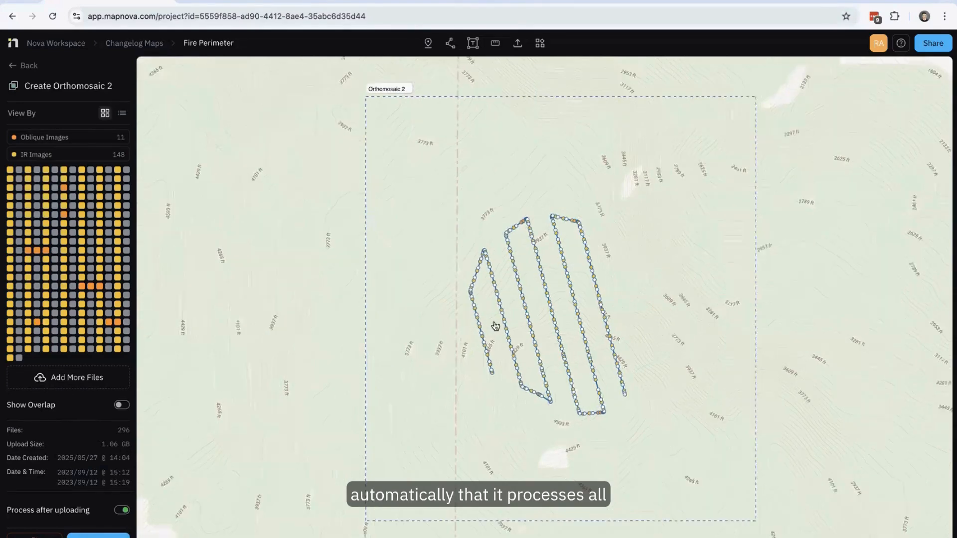
scroll(495, 326, up, 5)
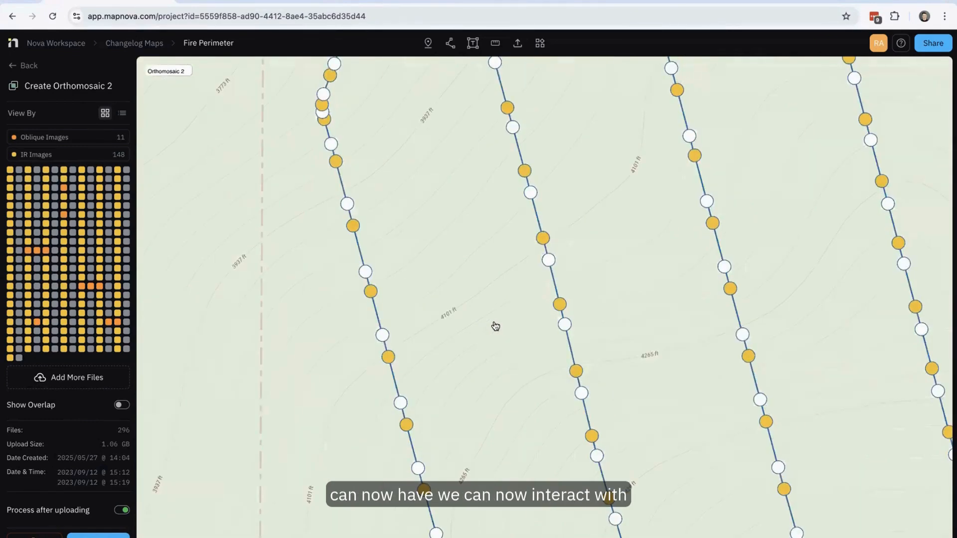
scroll(457, 325, down, 3)
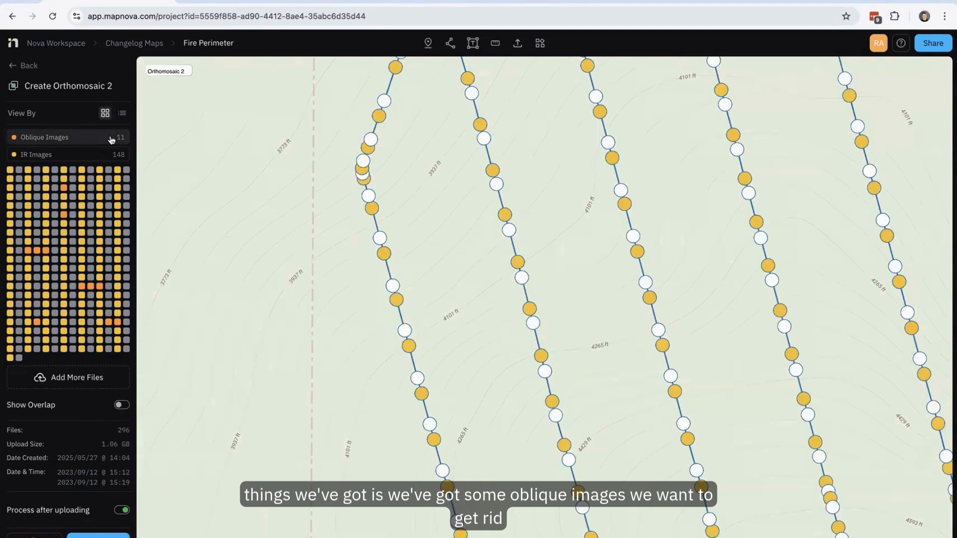
scroll(159, 240, down, 1)
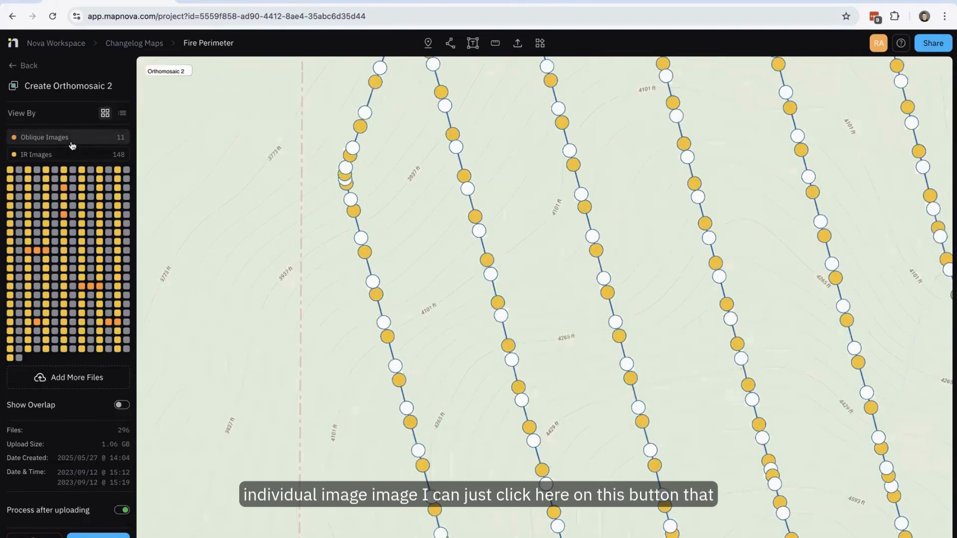
click(72, 145)
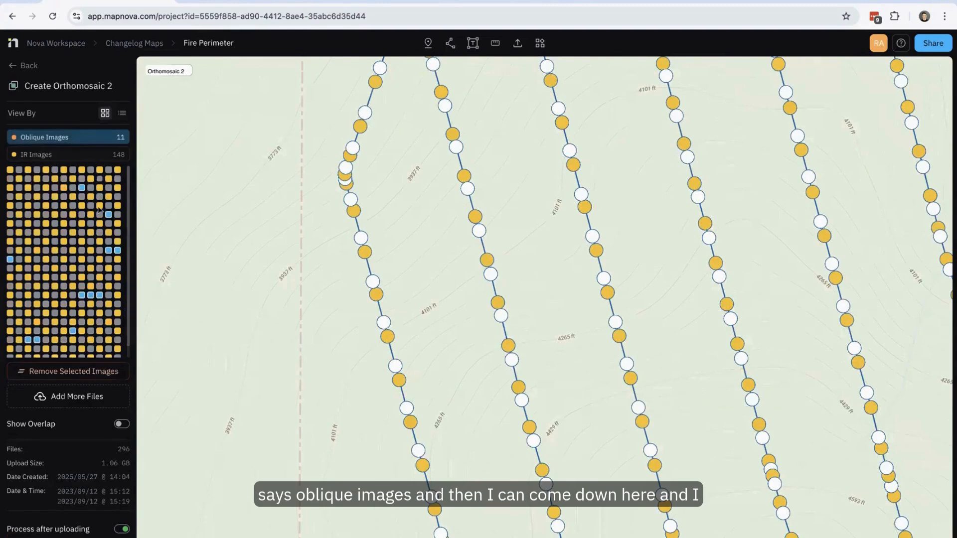
click(68, 371)
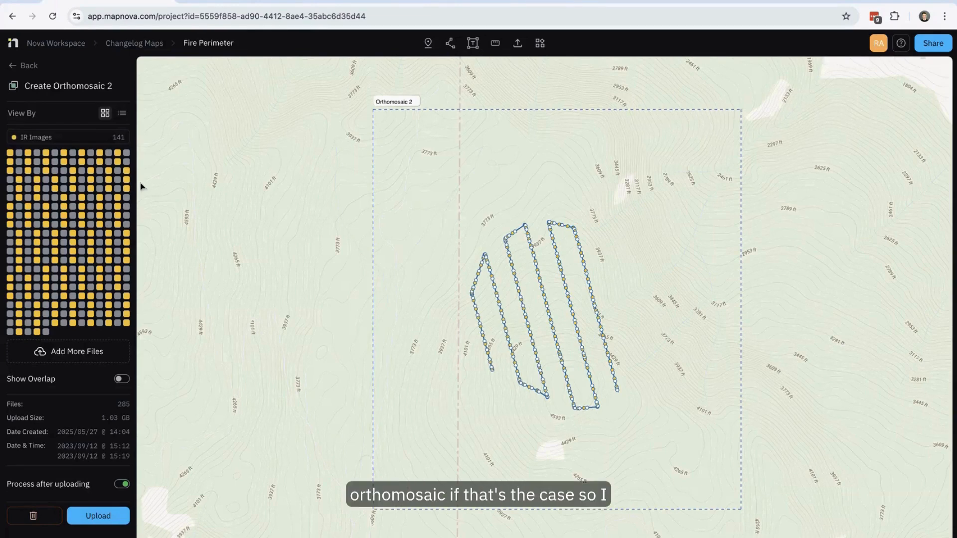
- Remove all IR images from the orthomosaic's image set and preview the overlap of the remaining images on the map
click(92, 145)
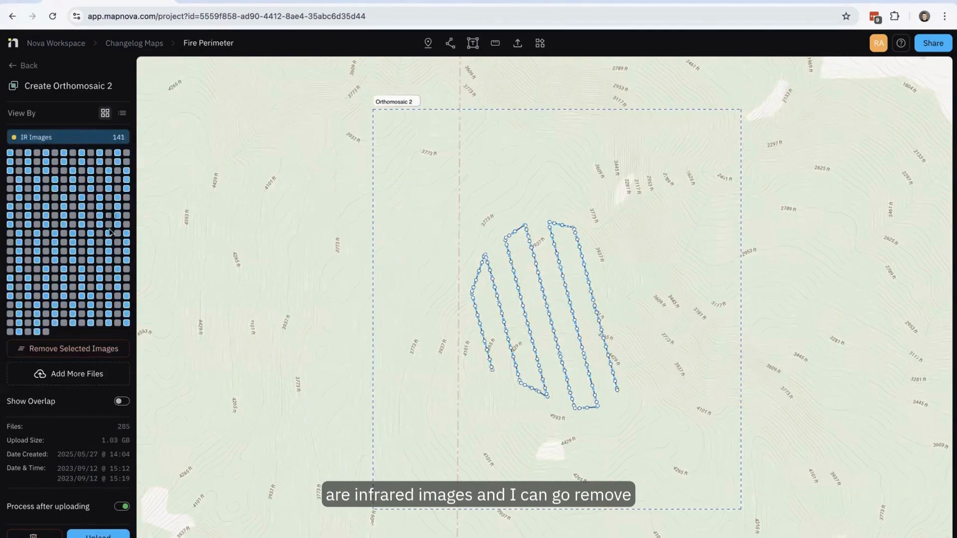
click(97, 350)
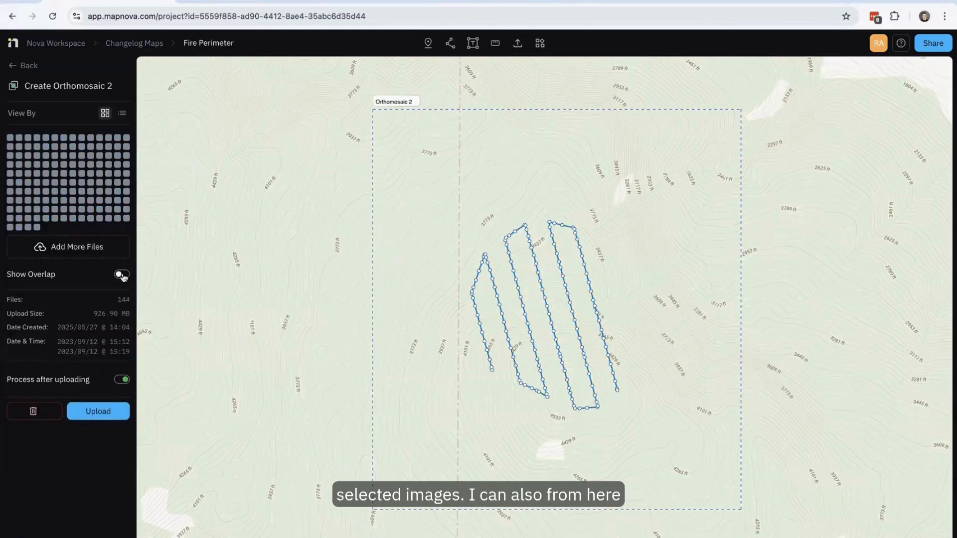
click(121, 274)
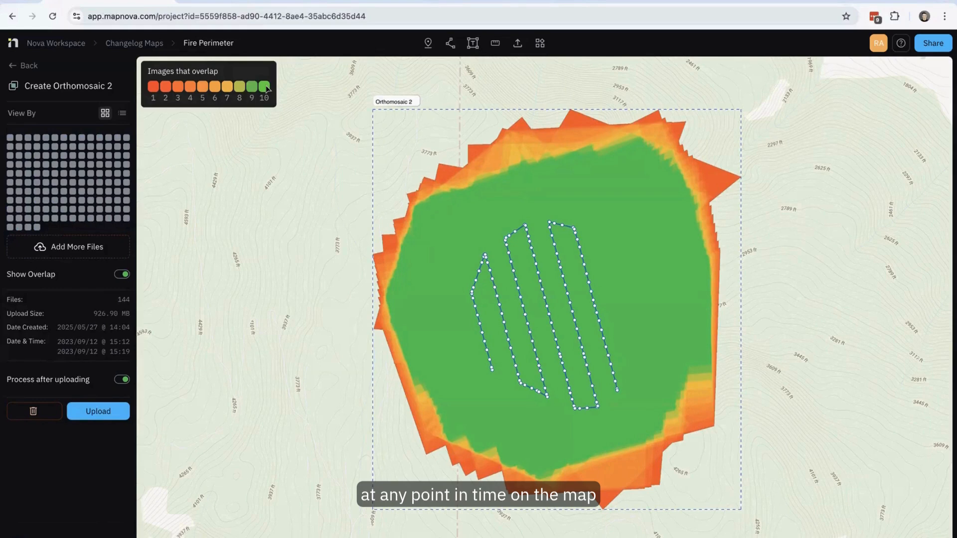
click(123, 276)
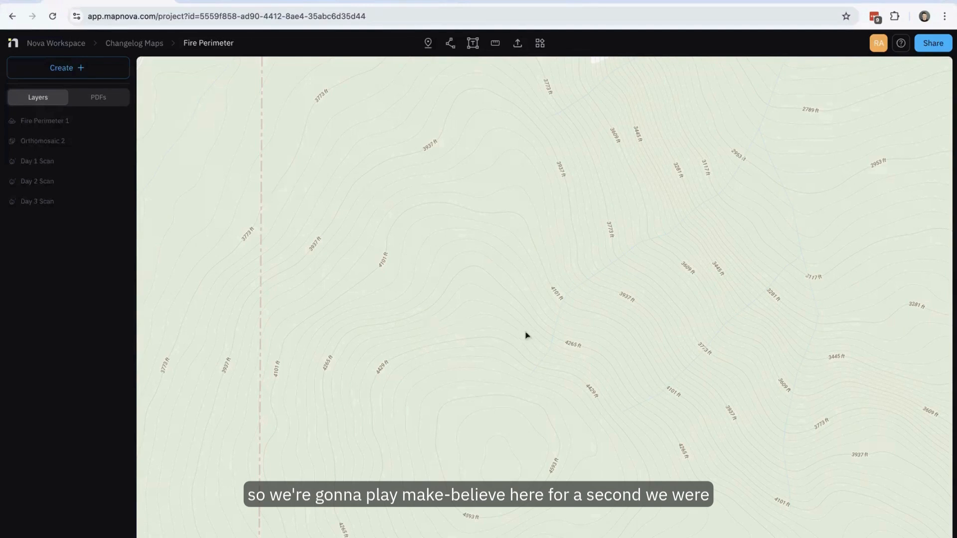
- Show the Day 1 Scan hotspot layer on the map
drag(526, 336, 480, 277)
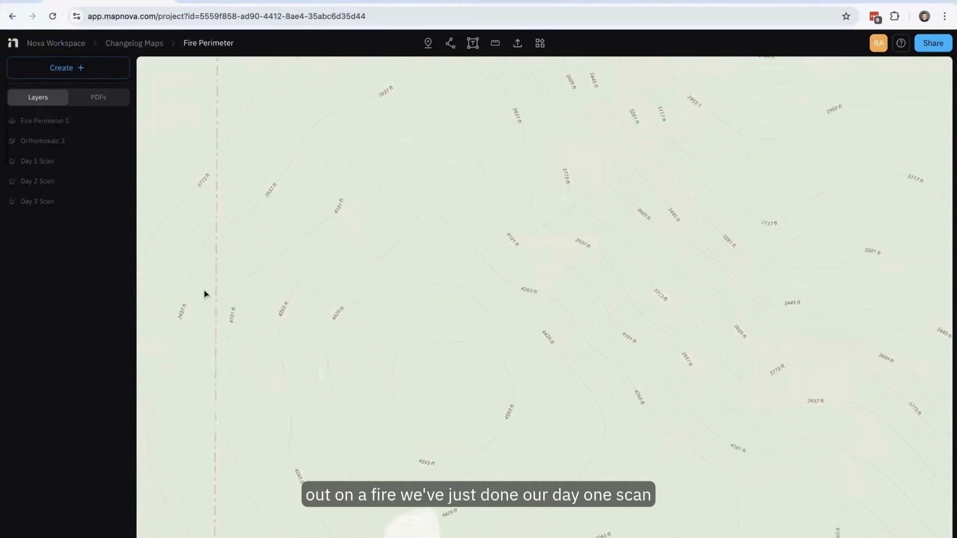
click(96, 162)
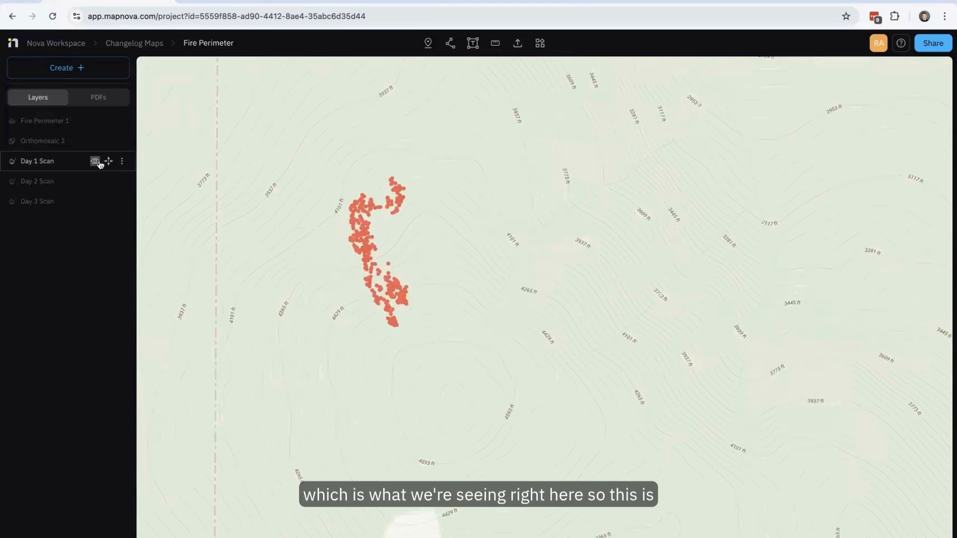
drag(318, 357, 367, 359)
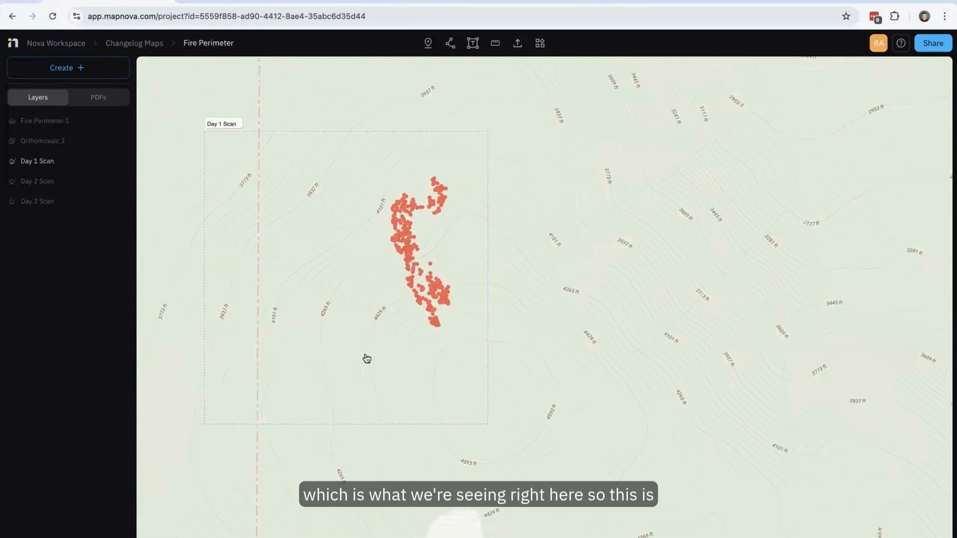
scroll(366, 359, up, 5)
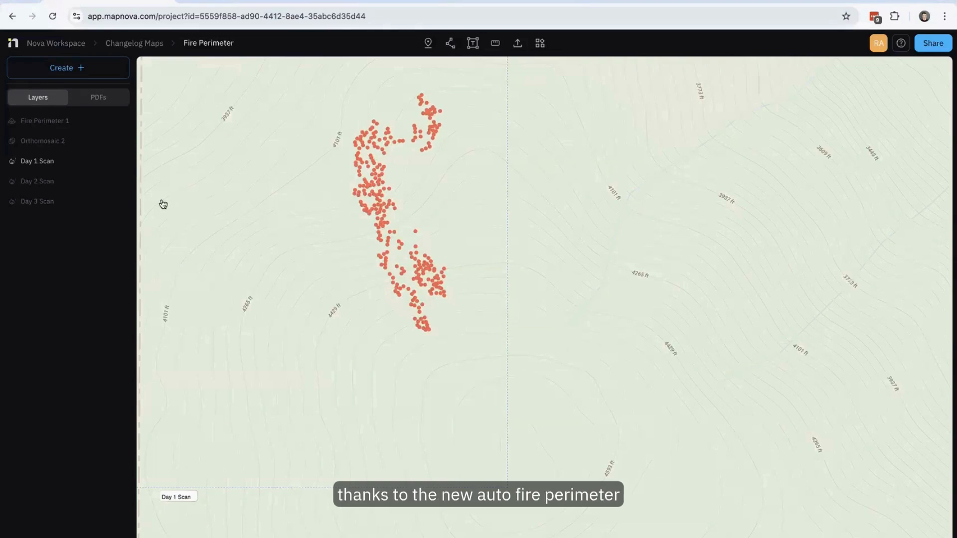
- Create a fire perimeter layer with the Auto method from the Day 1 Scan hotspots
click(90, 72)
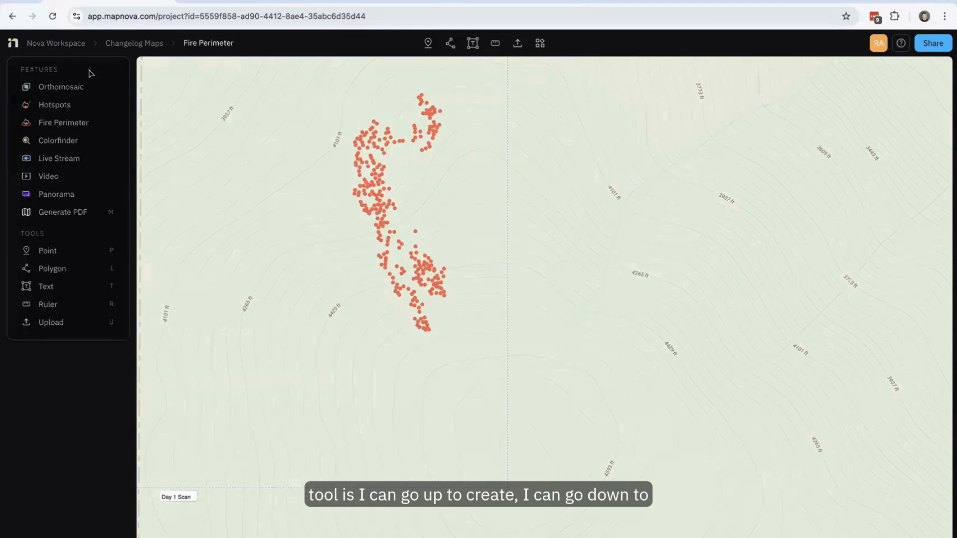
click(65, 124)
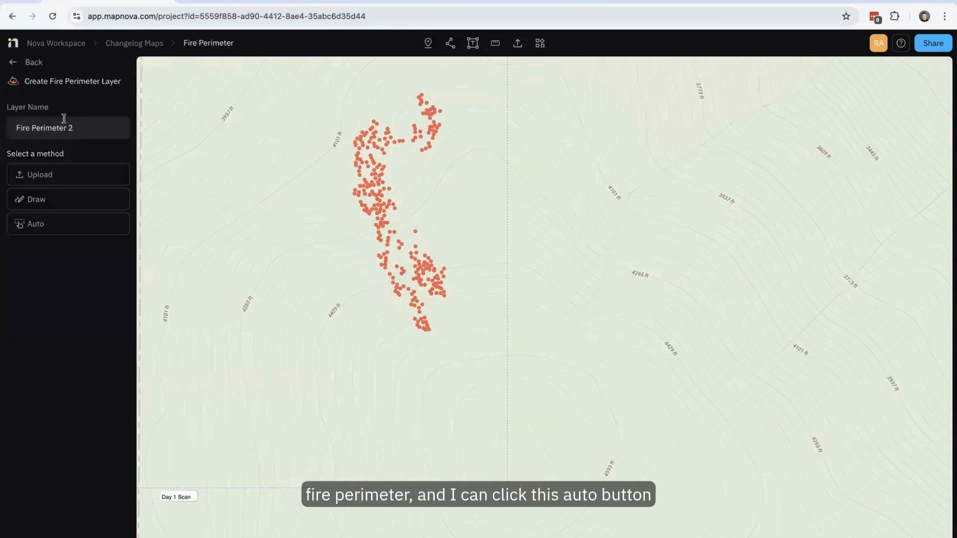
click(70, 233)
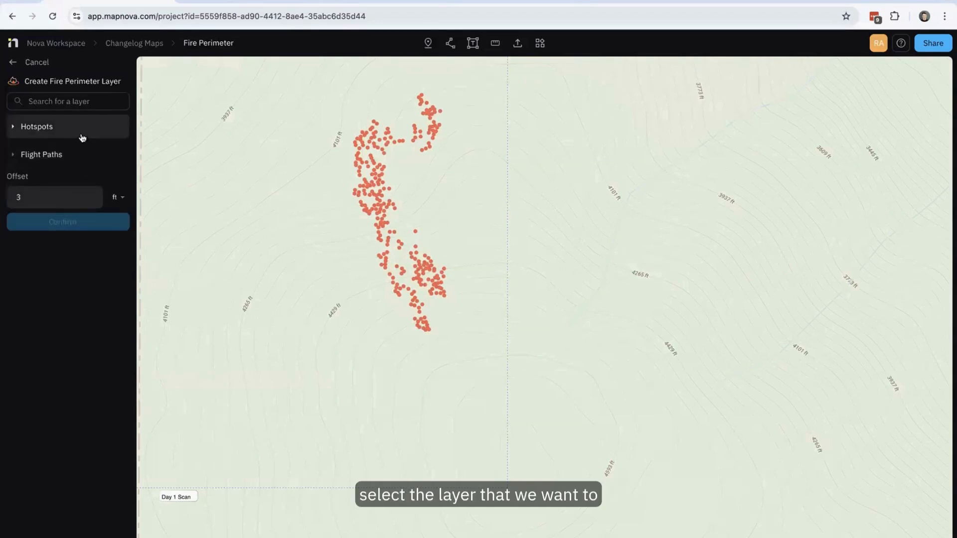
click(82, 138)
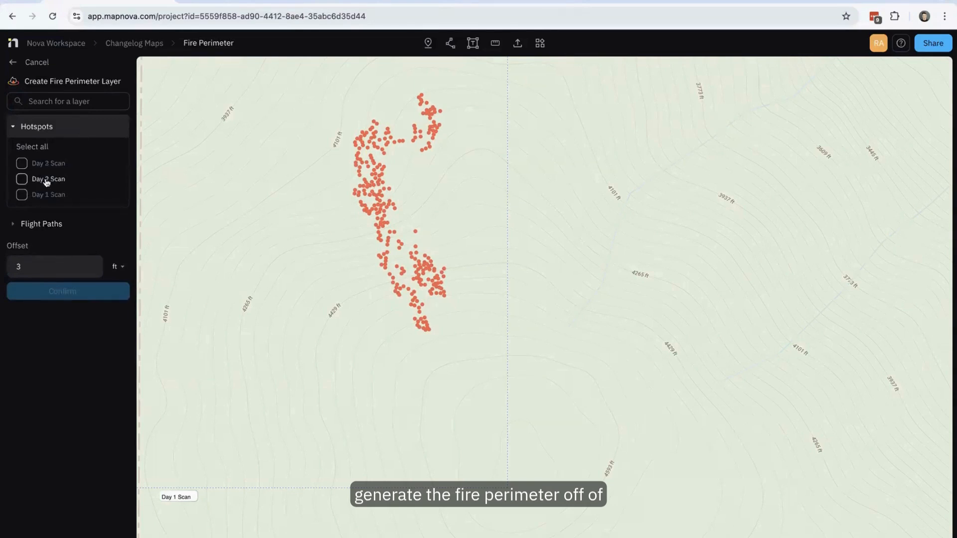
click(22, 194)
click(88, 299)
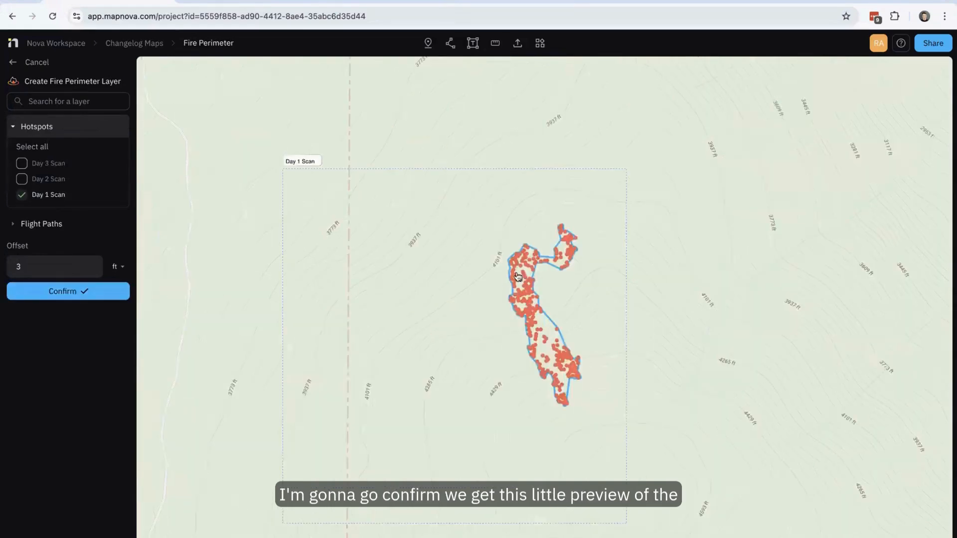
click(99, 291)
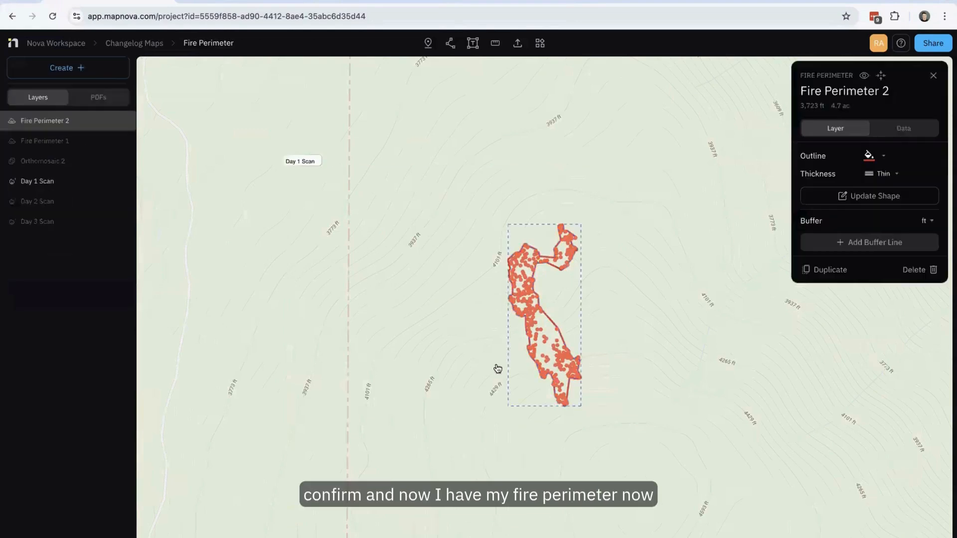
- Duplicate the fire perimeter layer generated from the Day 1 Scan hotspots
scroll(536, 363, up, 5)
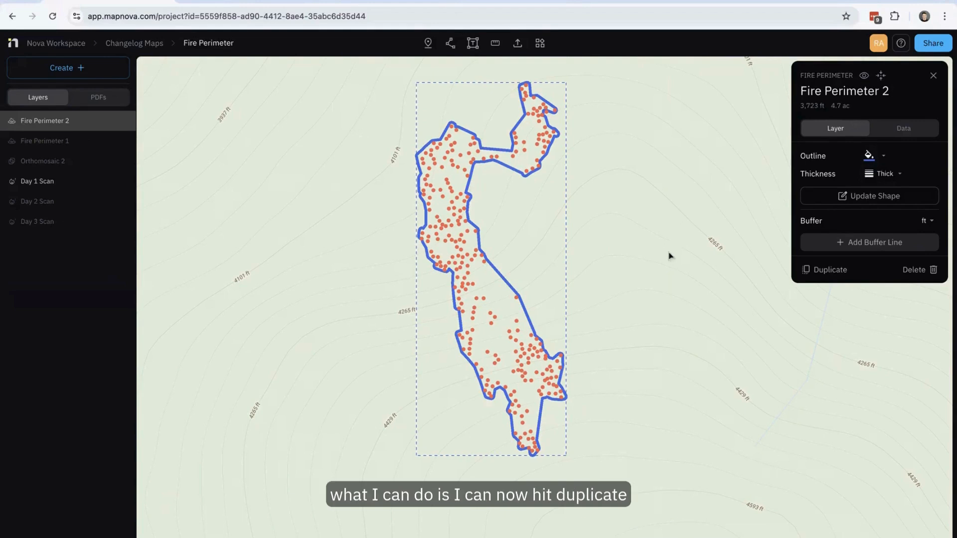
click(822, 274)
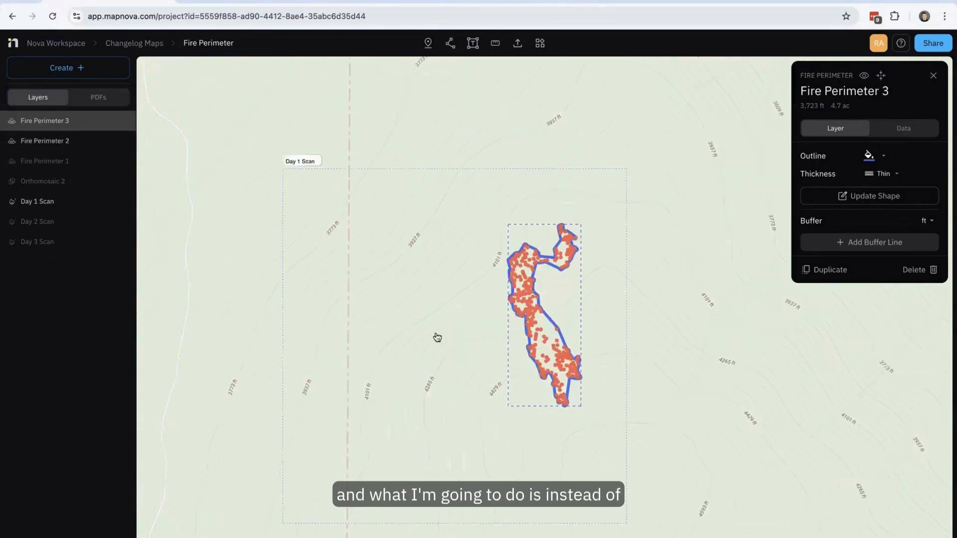
drag(325, 252, 279, 224)
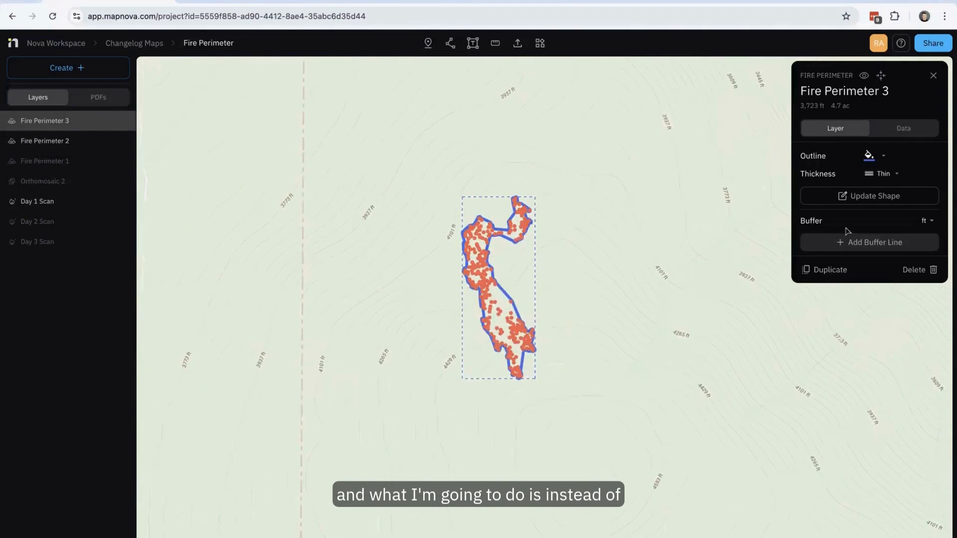
- Show the Day 2 Scan hotspot layer on the map and leave the duplicated perimeter's shape editing
click(857, 200)
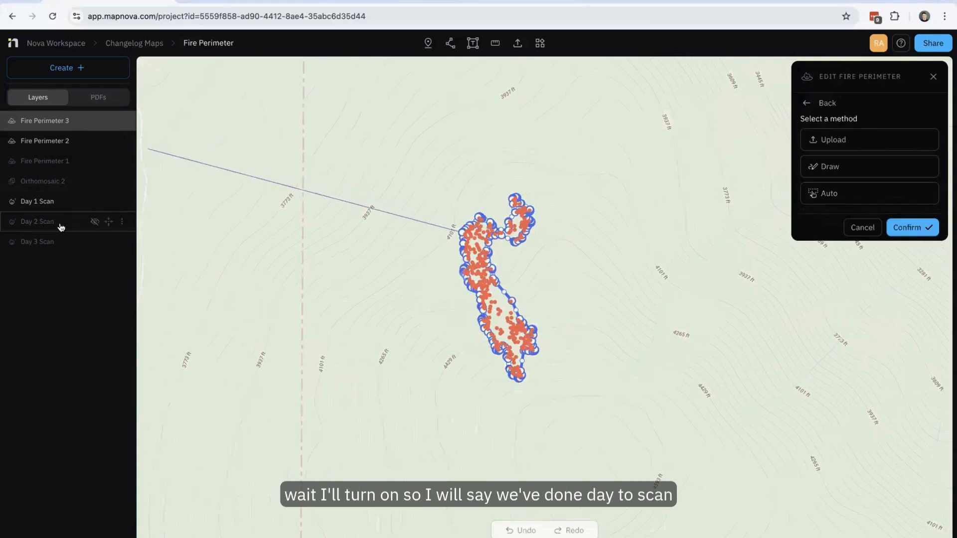
click(95, 223)
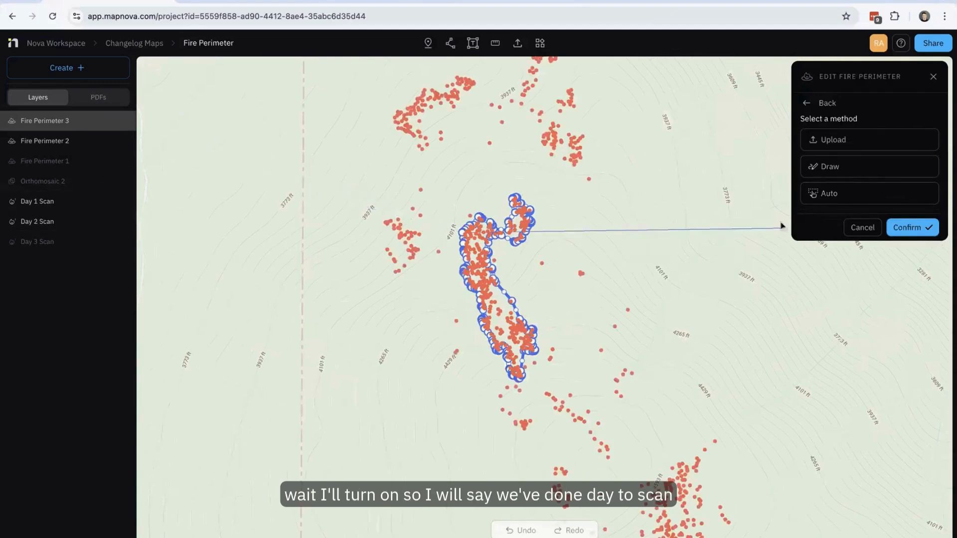
click(861, 227)
- Update the duplicated perimeter's shape with the Auto method, using the Day 2 Scan hotspots
click(864, 198)
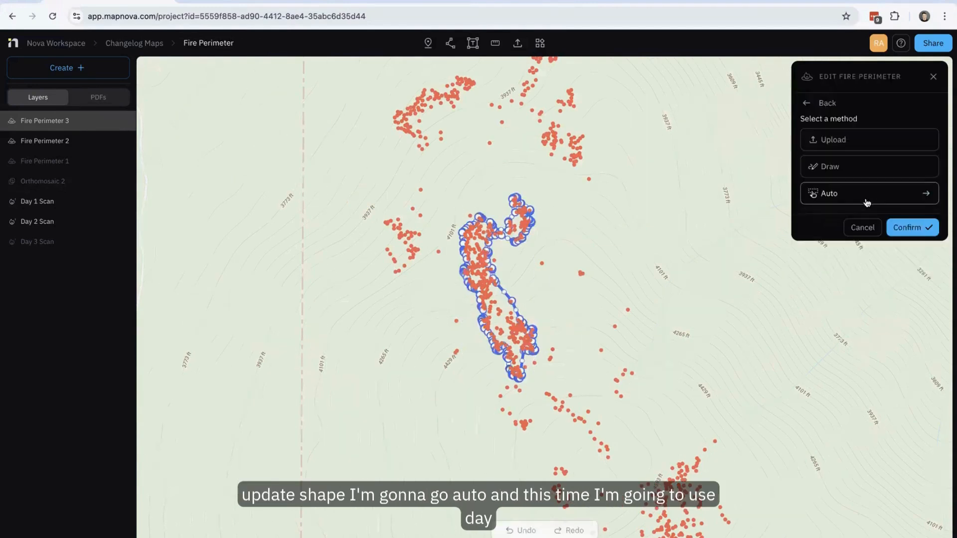
click(861, 197)
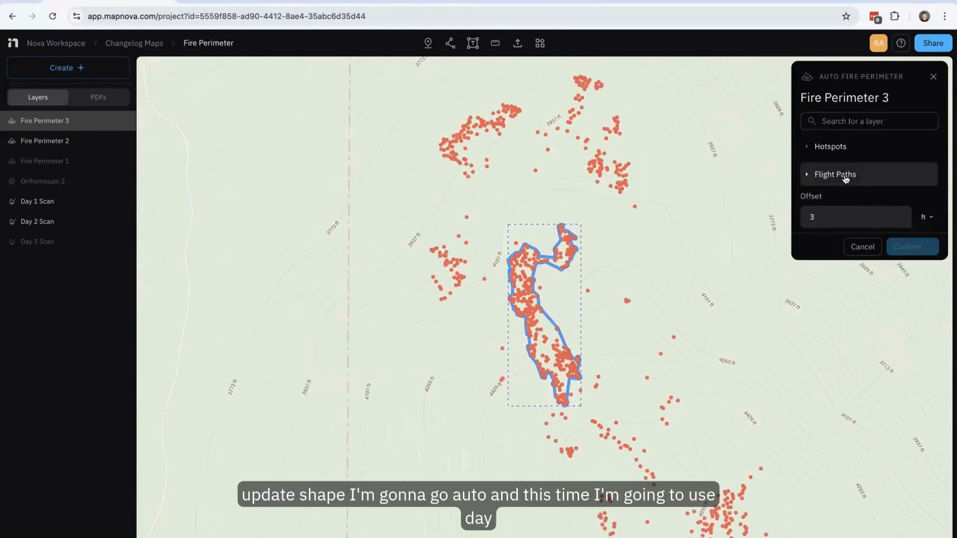
click(841, 150)
click(814, 199)
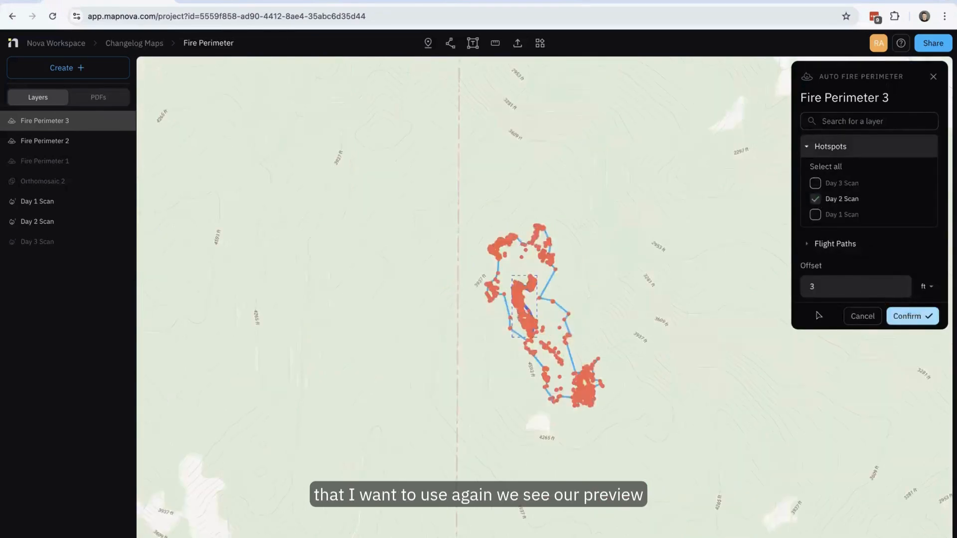
click(906, 316)
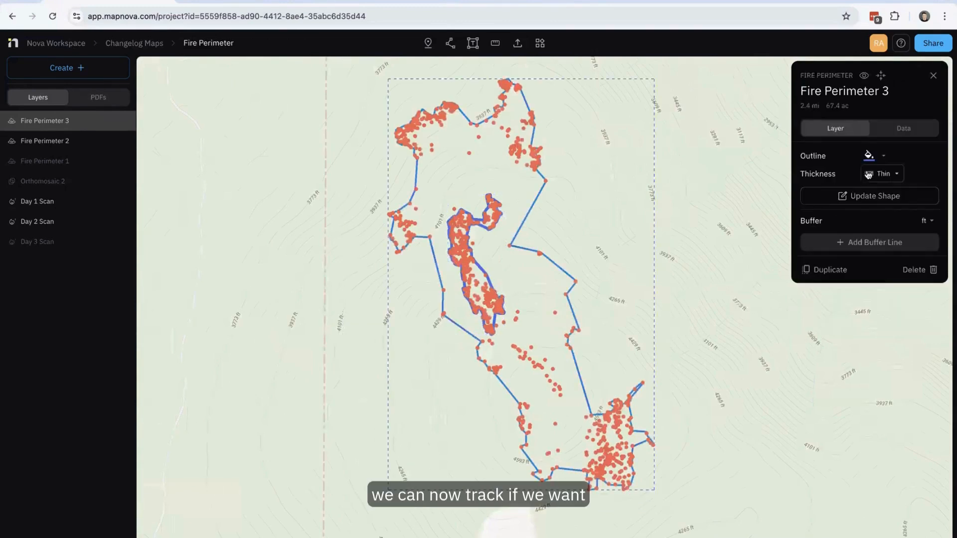
- Set the outline colour of the Day 2 fire perimeter to red
click(880, 156)
click(838, 178)
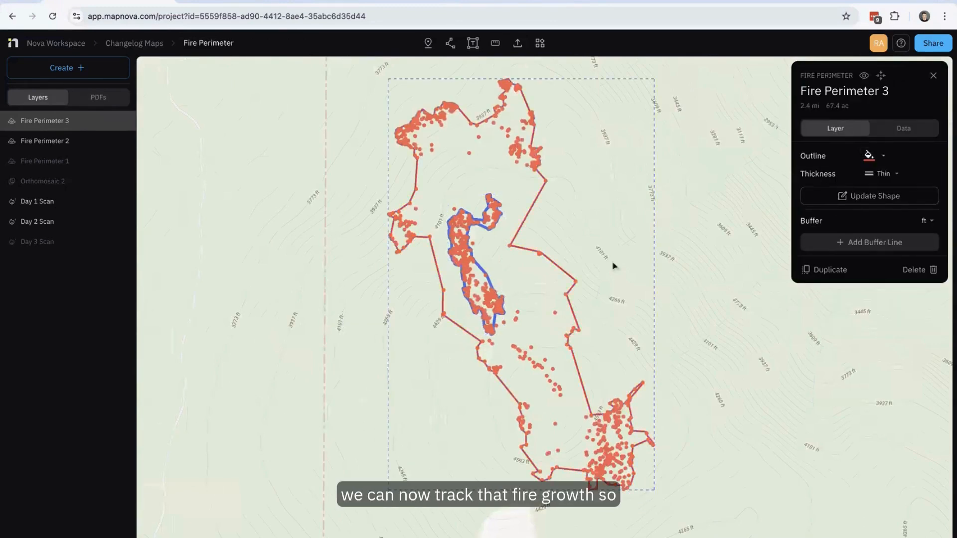
scroll(534, 295, up, 3)
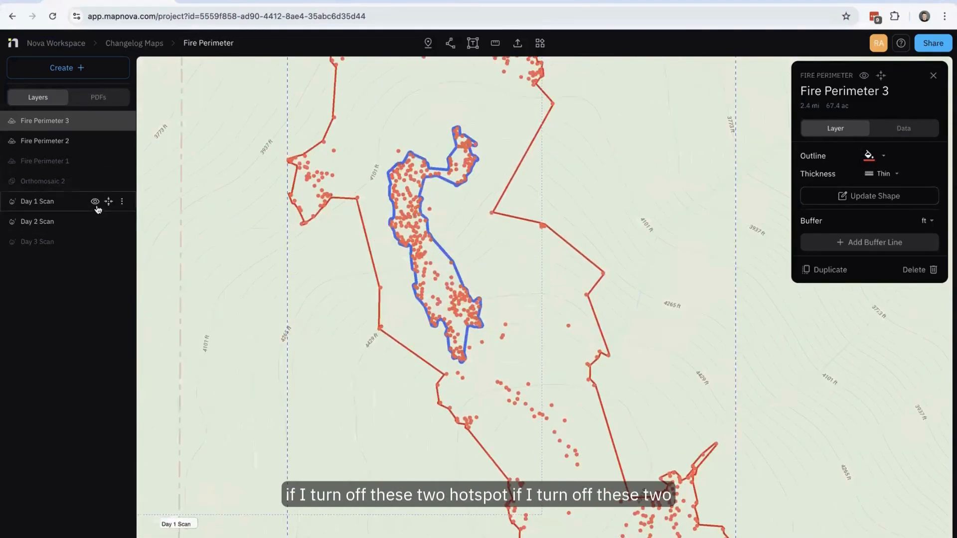
- Hide the Day 1 Scan and Day 2 Scan hotspots to compare the two fire perimeters on the map
click(95, 200)
click(95, 220)
scroll(354, 386, down, 3)
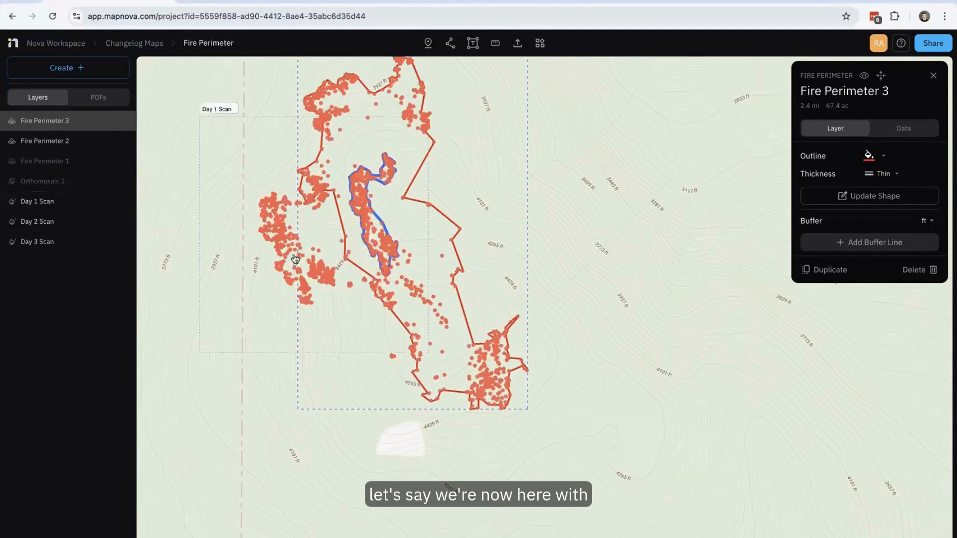
- Extend Fire Perimeter 3 with the Draw method, tracing freehand around the western Day 3 Scan hotspots and crossing the existing line at both ends
scroll(295, 259, up, 3)
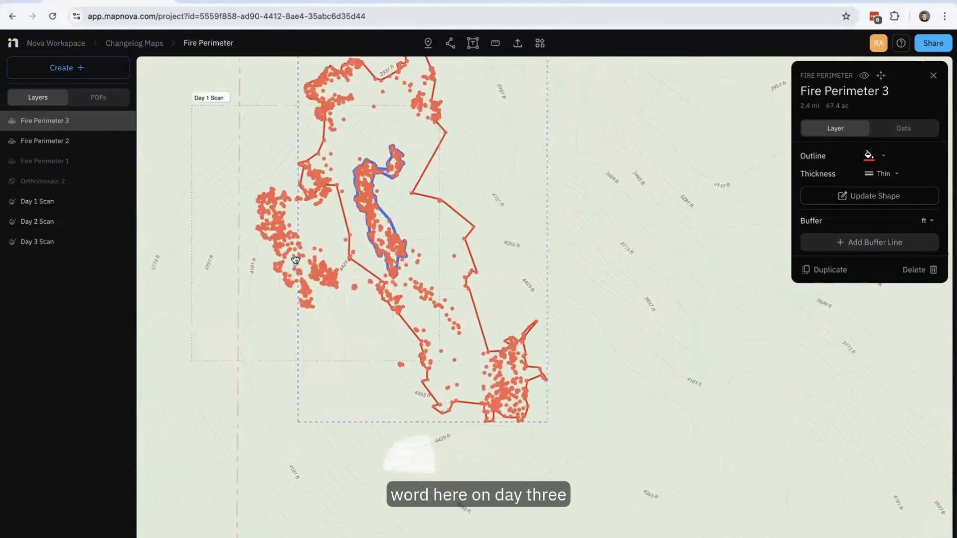
drag(235, 285, 289, 288)
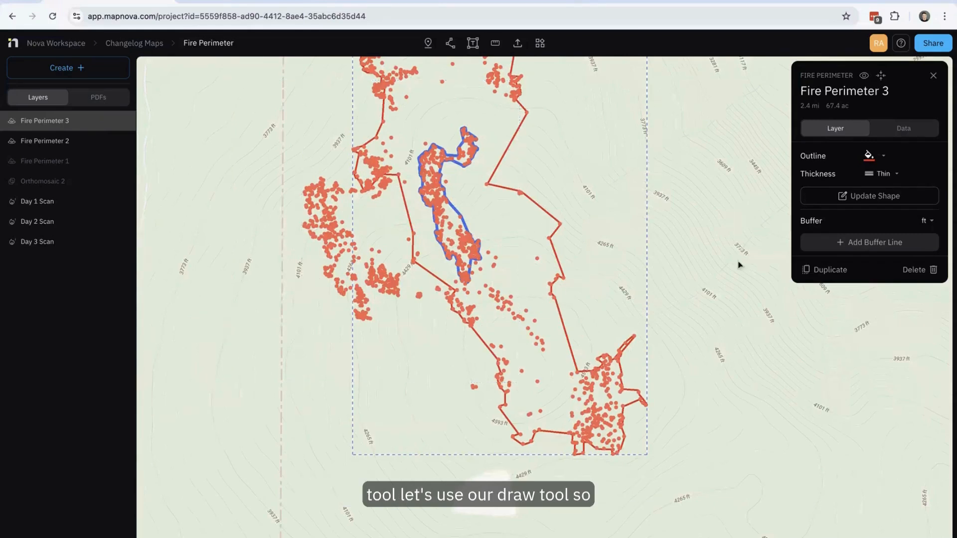
click(861, 209)
click(842, 174)
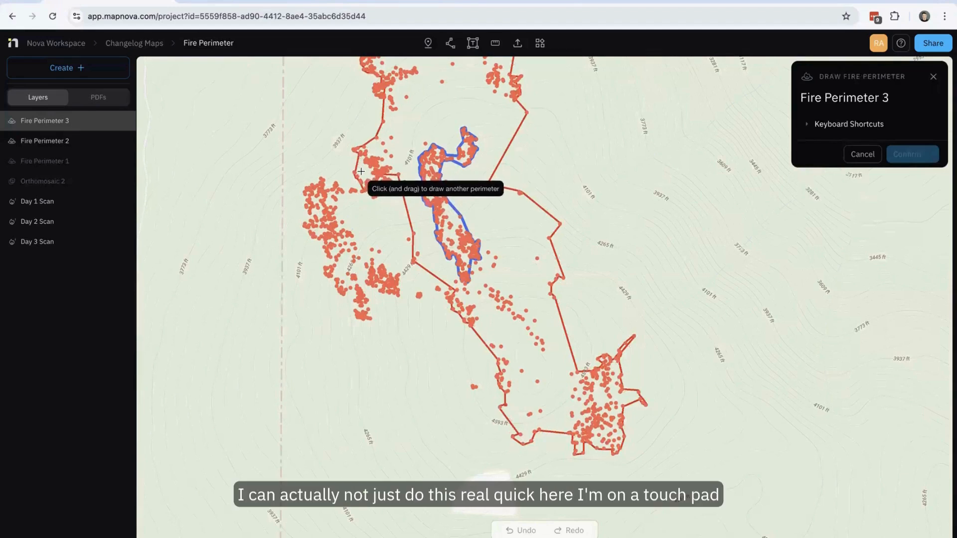
mouse_move(361, 171)
mouse_down()
mouse_move(283, 189)
mouse_move(286, 220)
mouse_move(322, 289)
mouse_move(346, 319)
mouse_move(378, 326)
mouse_move(397, 304)
mouse_move(460, 309)
mouse_up()
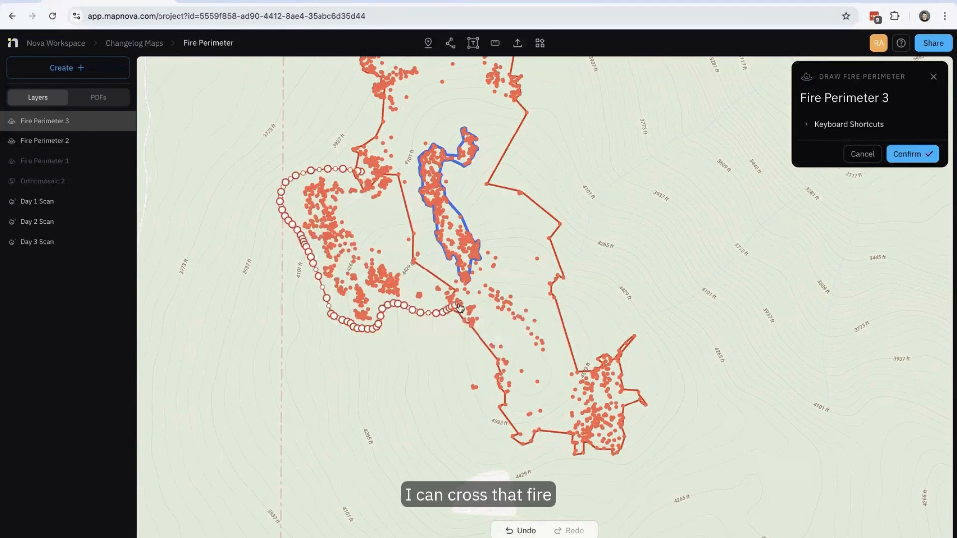
key(Return)
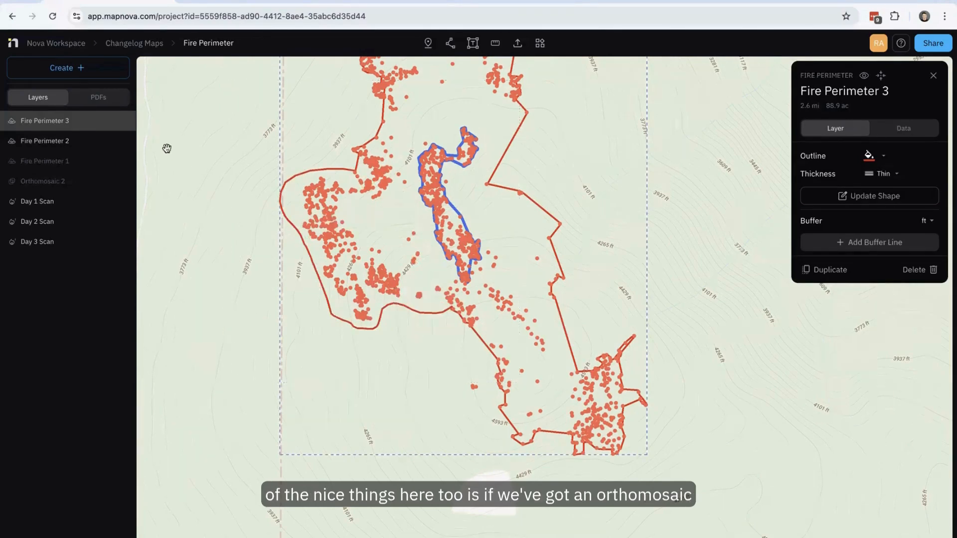
- Show the Orthomosaic 2 layer to check the extended perimeter against the imagery
mouse_move(32, 184)
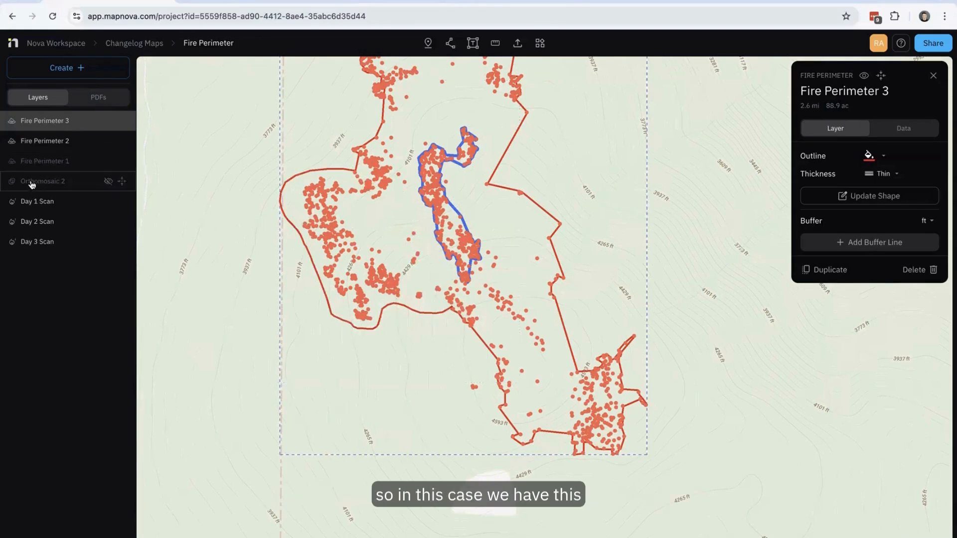
click(108, 182)
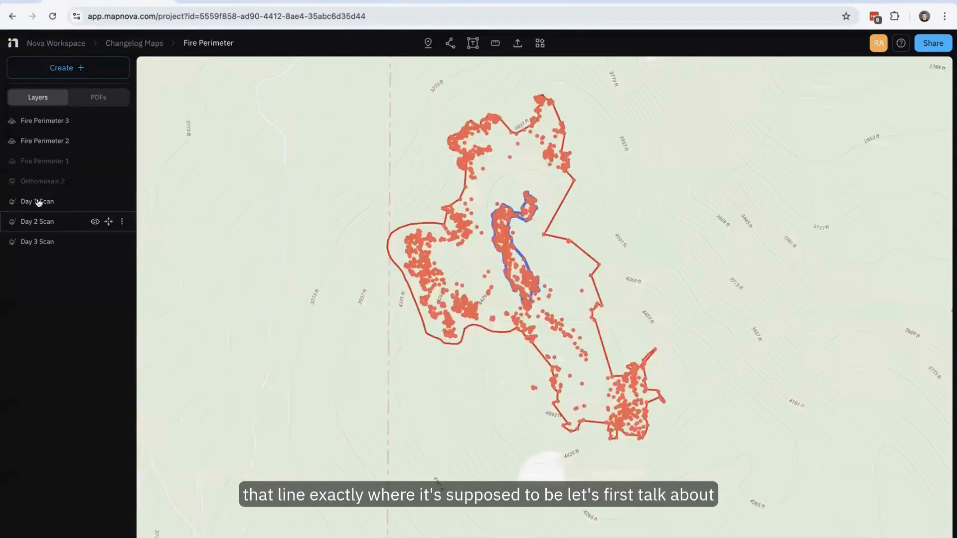
- Add a buffer line to Fire Perimeter 3 and set its distance to -100 ft, outside the perimeter
click(66, 122)
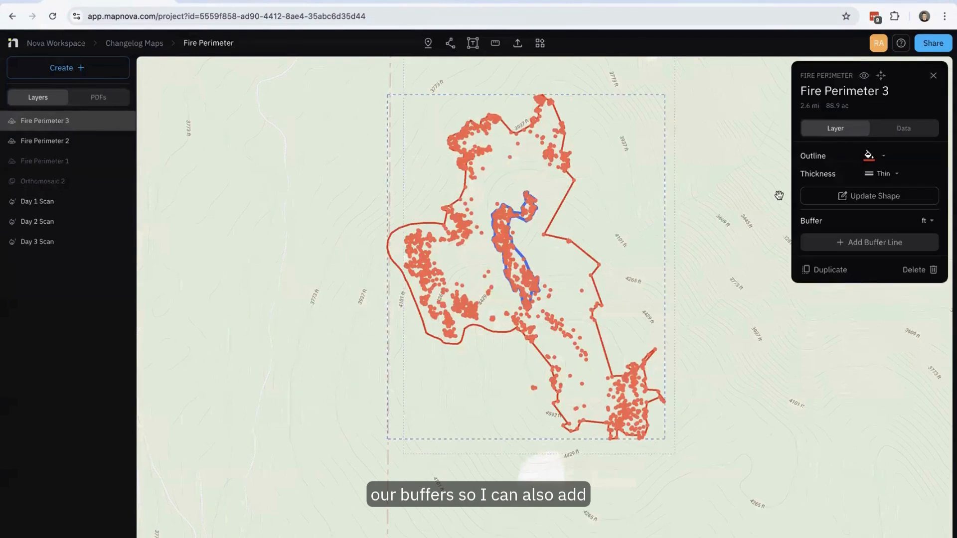
click(892, 243)
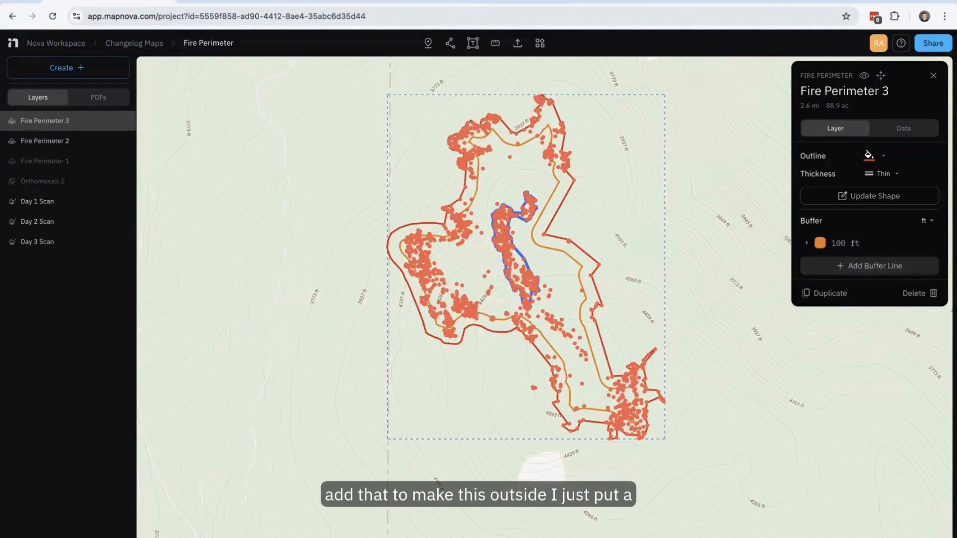
click(837, 243)
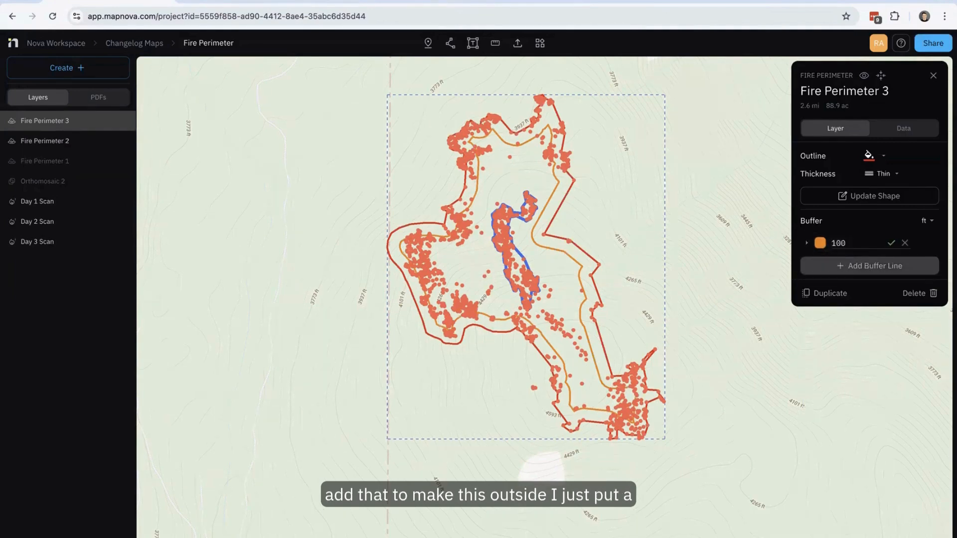
click(832, 242)
text(-)
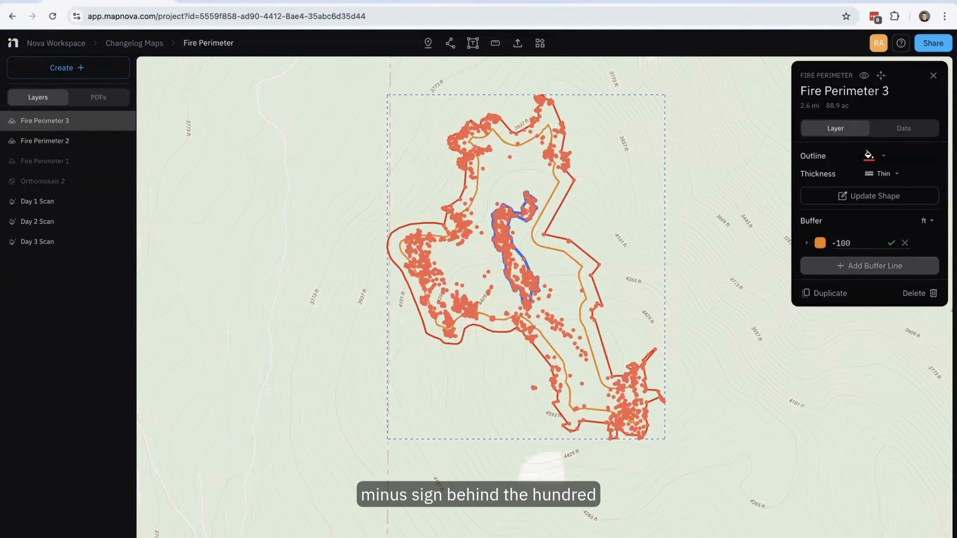
key(Return)
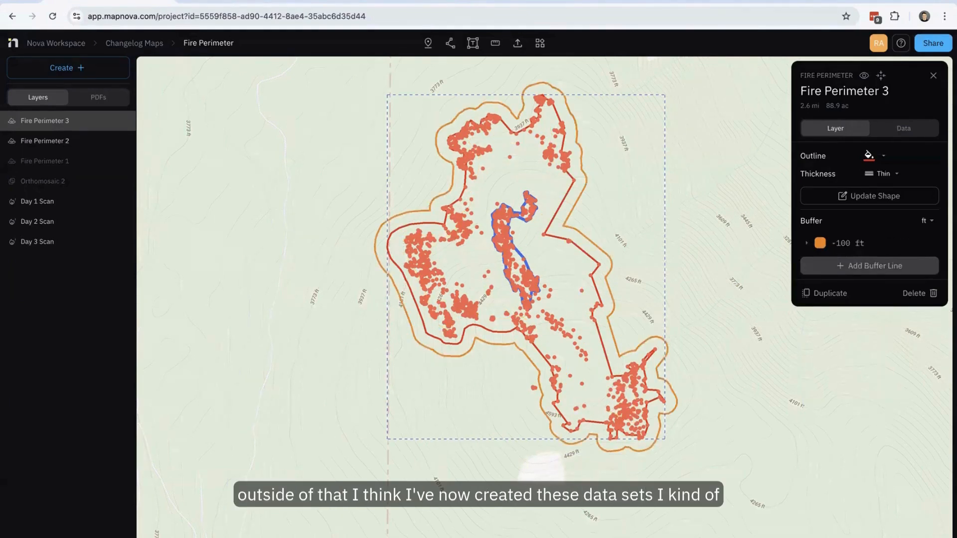
- Deselect Fire Perimeter 3 and show Orthomosaic 2 beneath the hotspots, perimeters and buffer line
click(572, 205)
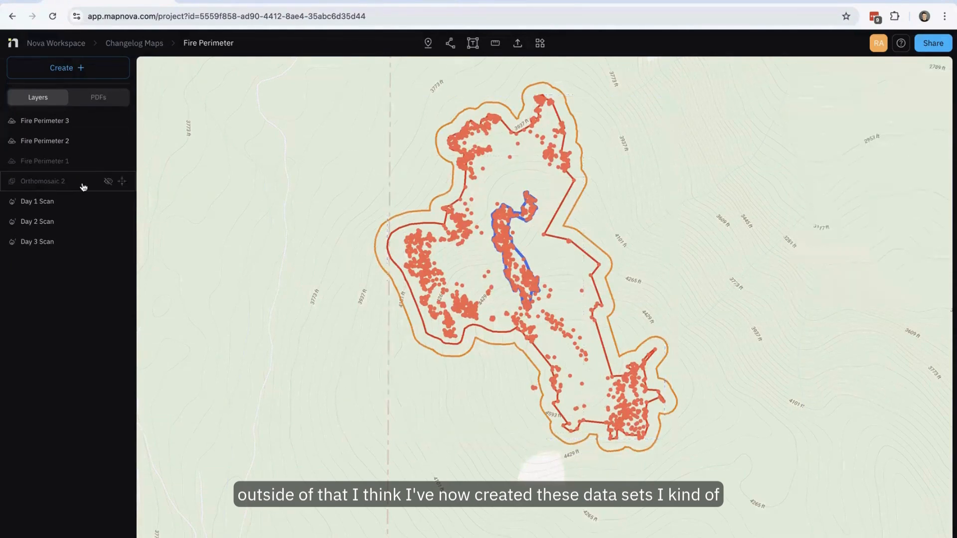
click(109, 182)
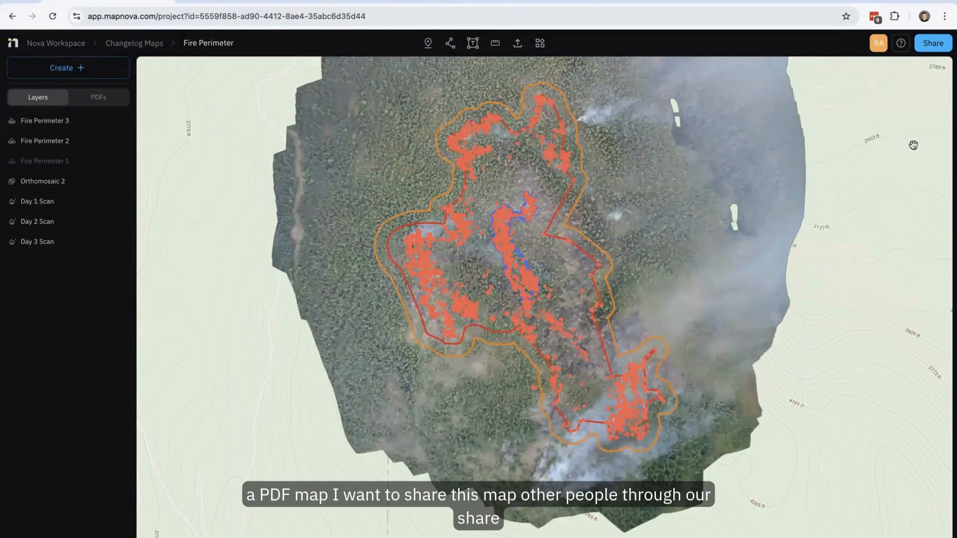
scroll(726, 215, up, 5)
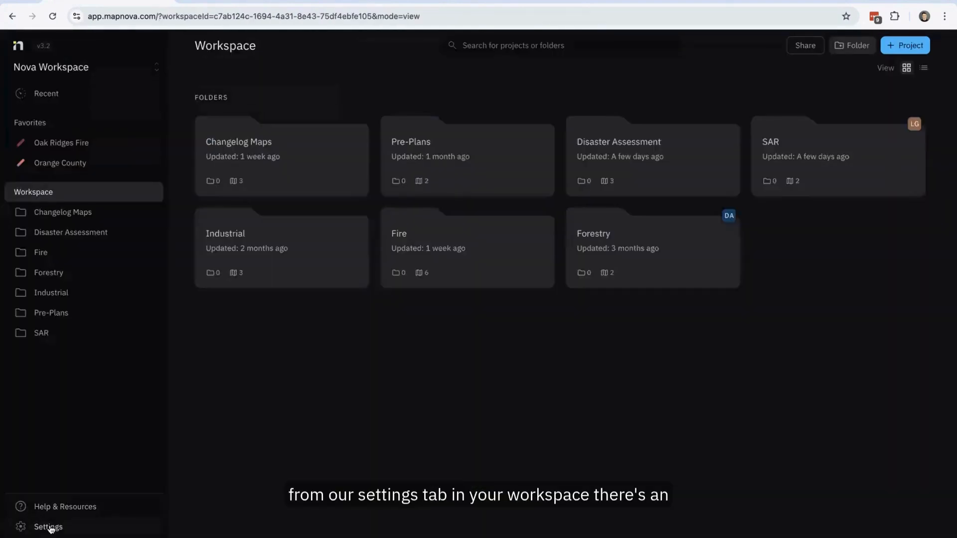
- Connect the workspace's Esri integration and allow Nova - Production to access the ArcGIS Online account
click(49, 527)
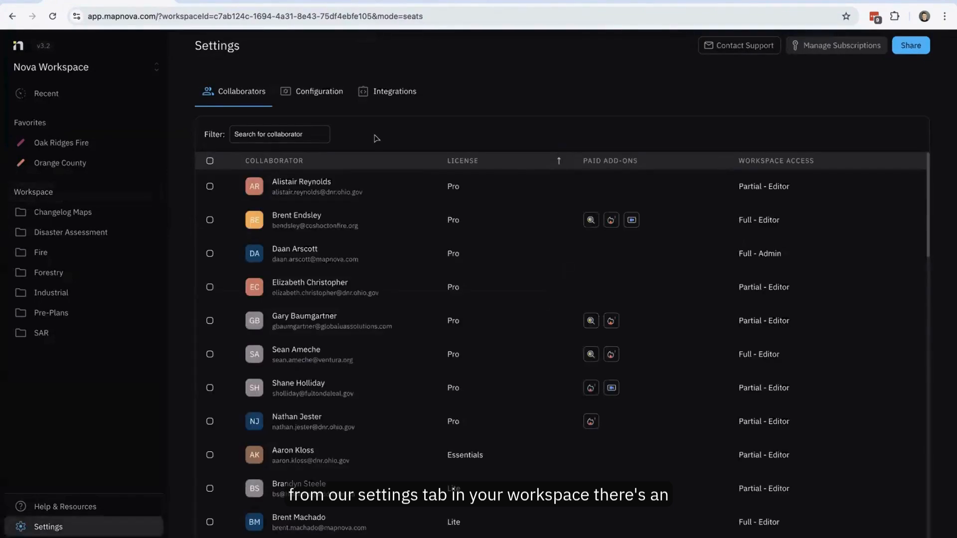
click(400, 92)
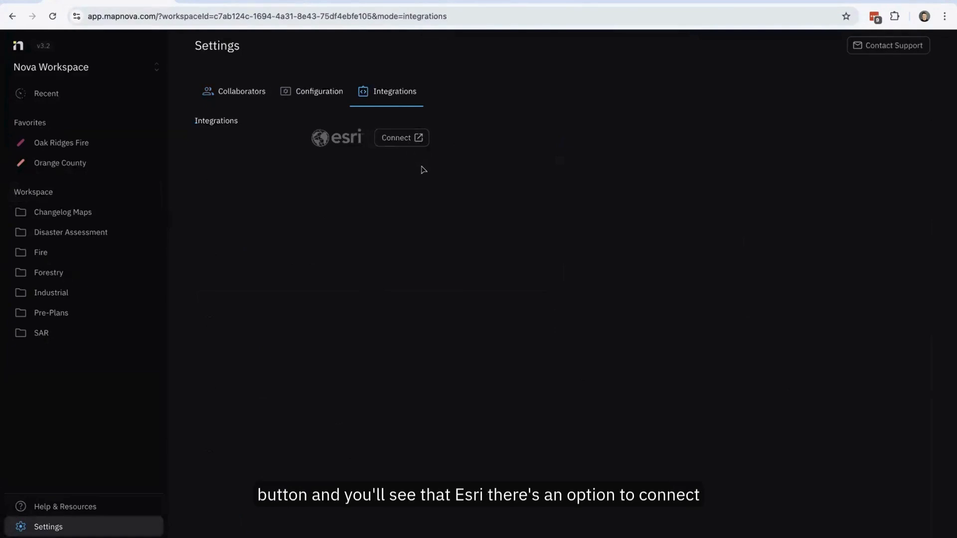
click(405, 140)
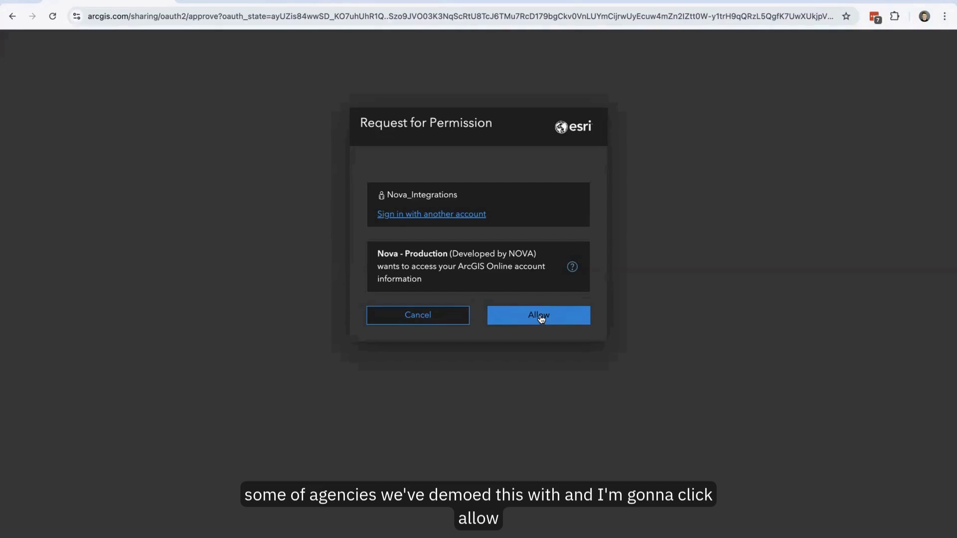
click(541, 319)
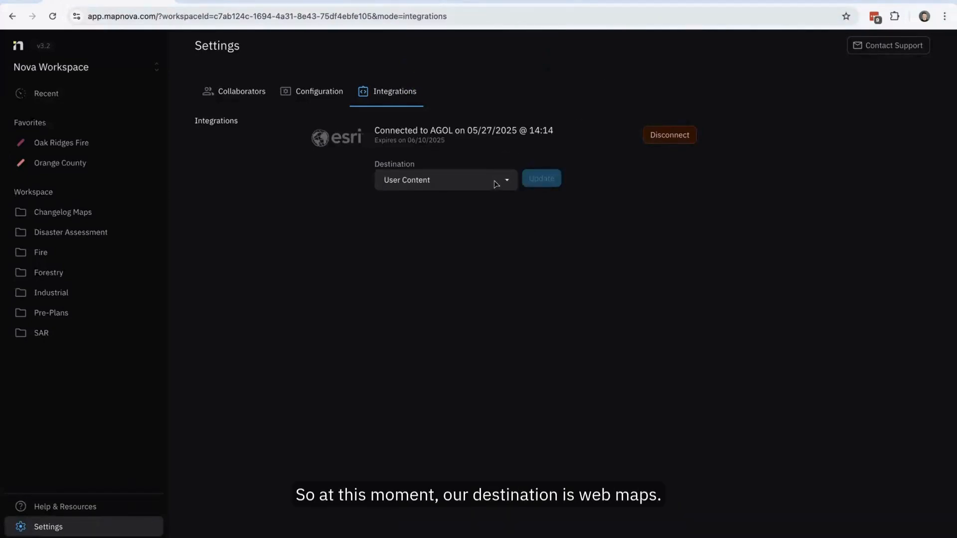
- Set the Esri integration's destination to the test1 web map and save the change
click(495, 184)
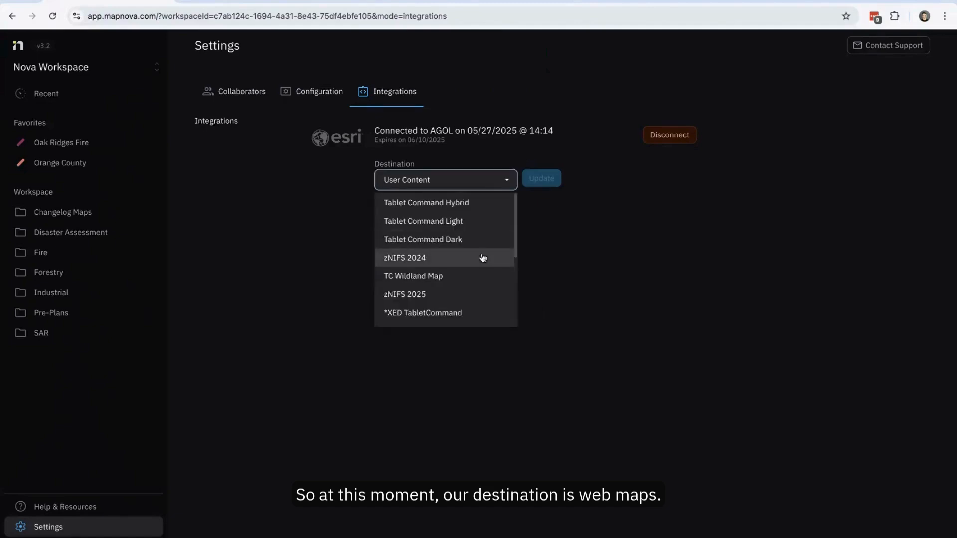
scroll(483, 256, down, 5)
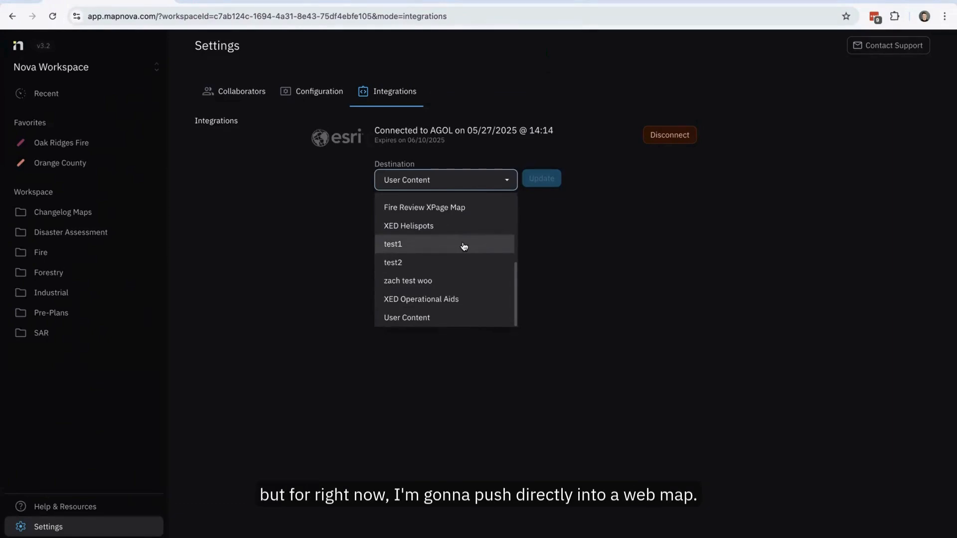
click(463, 246)
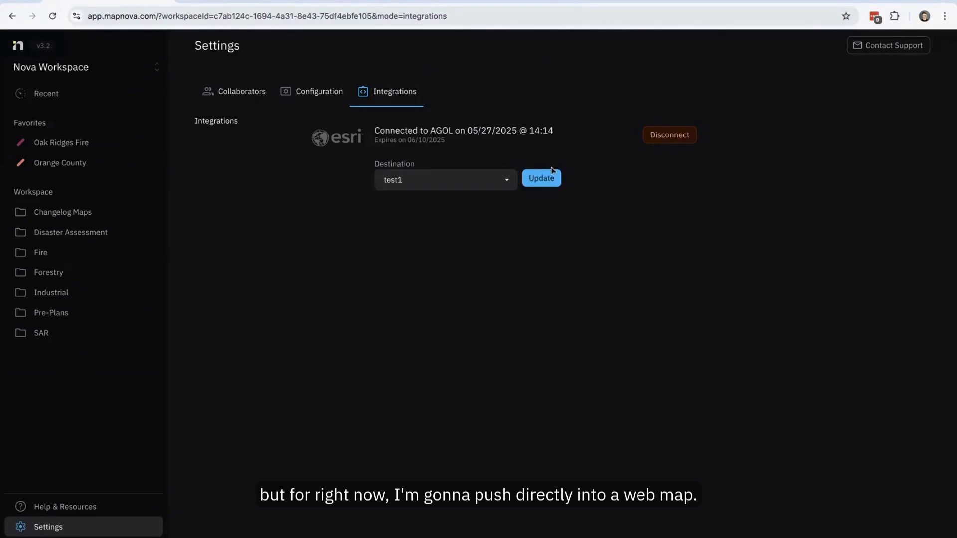
click(547, 185)
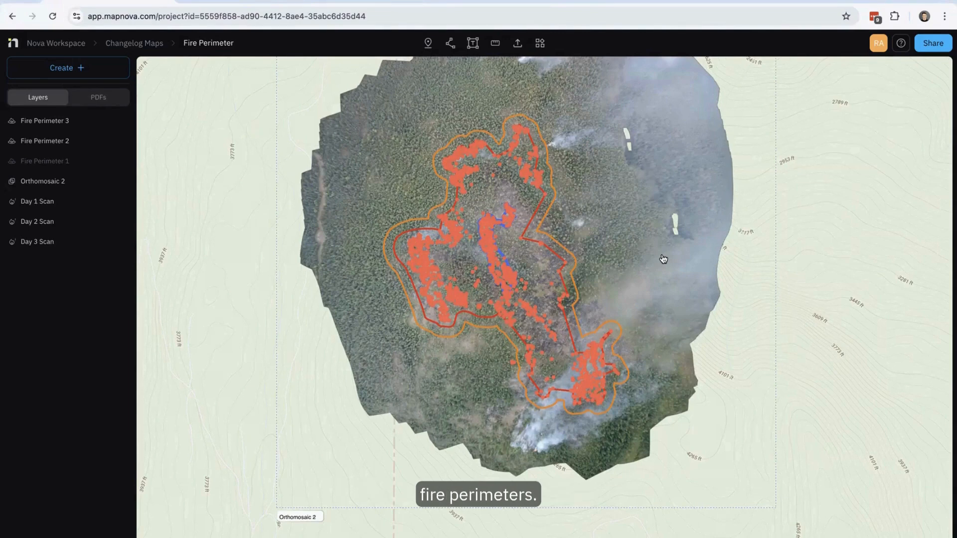
- Send the Day 3 Scan hotspot layer of the Fire Perimeter project to the test1 web map
click(56, 241)
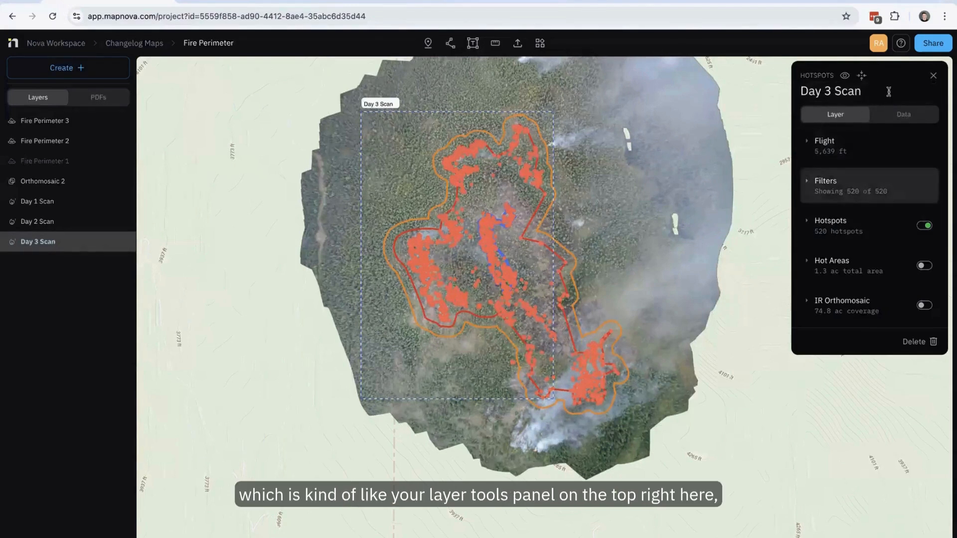
click(901, 116)
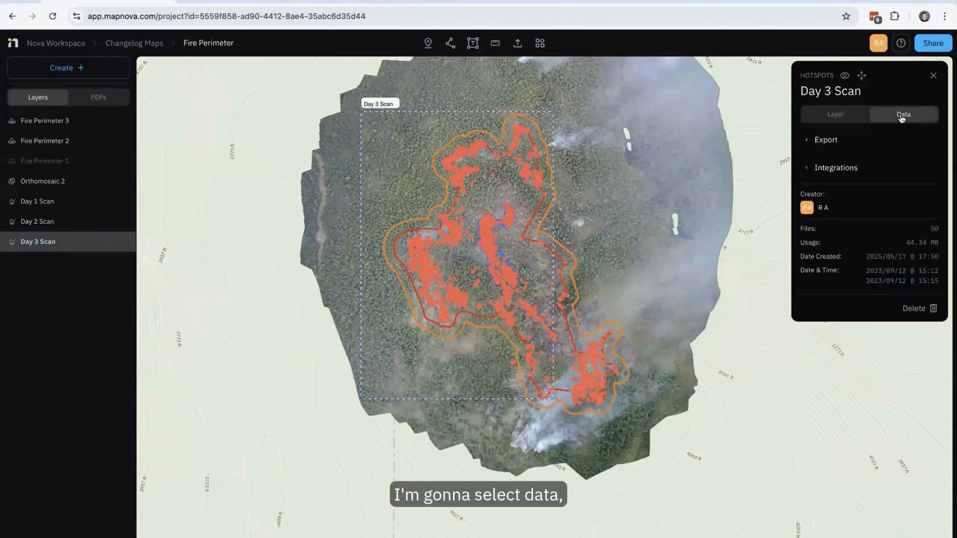
click(808, 170)
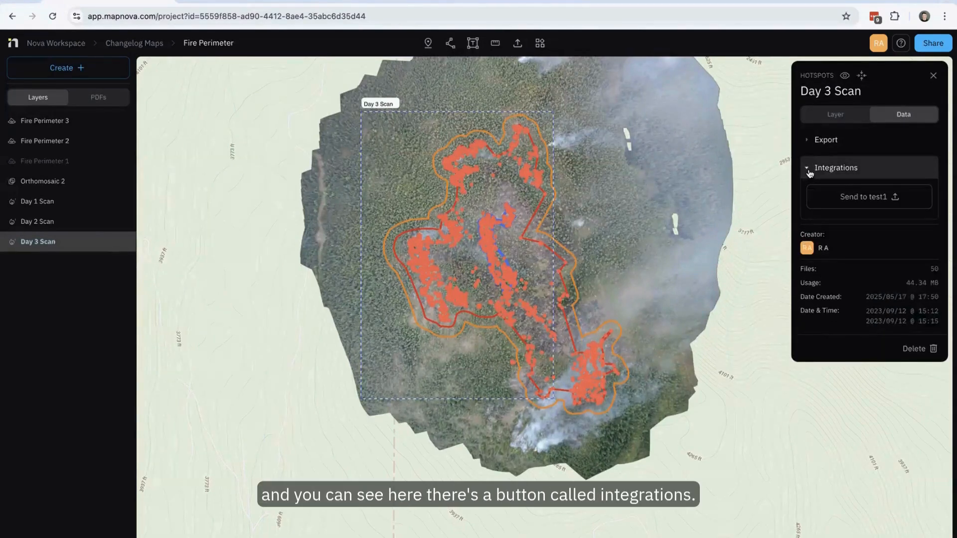
click(859, 199)
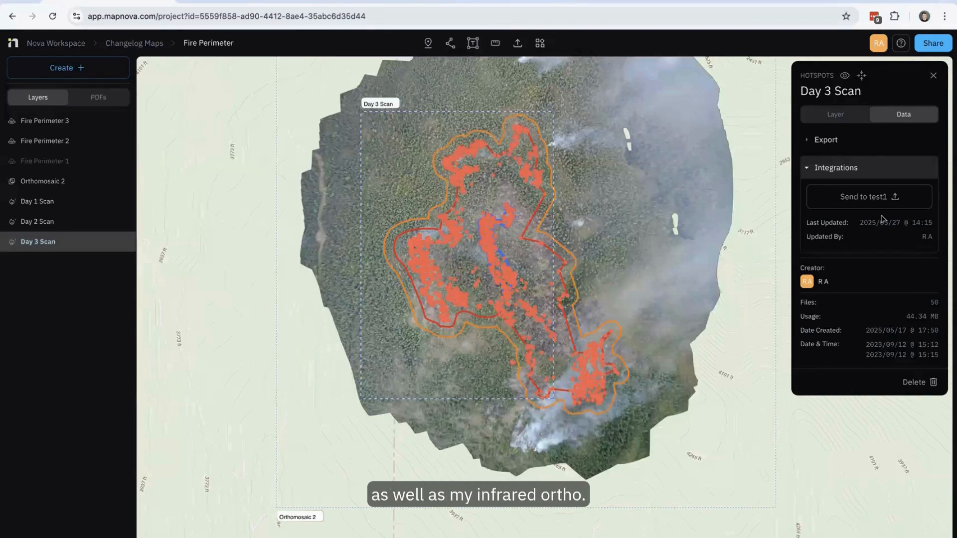
- Preview the Day 3 Scan's IR Orthomosaic on the map and hide it again
click(834, 117)
click(924, 308)
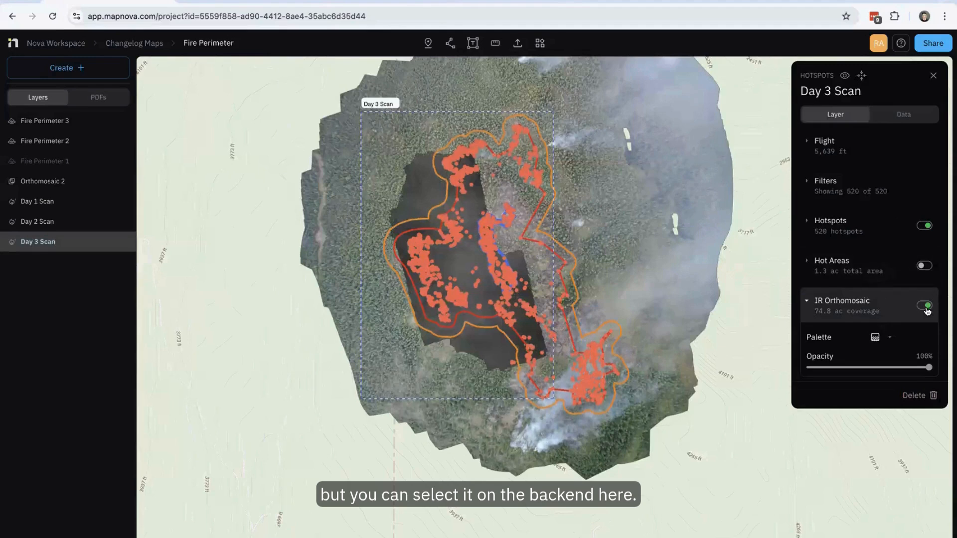
click(925, 306)
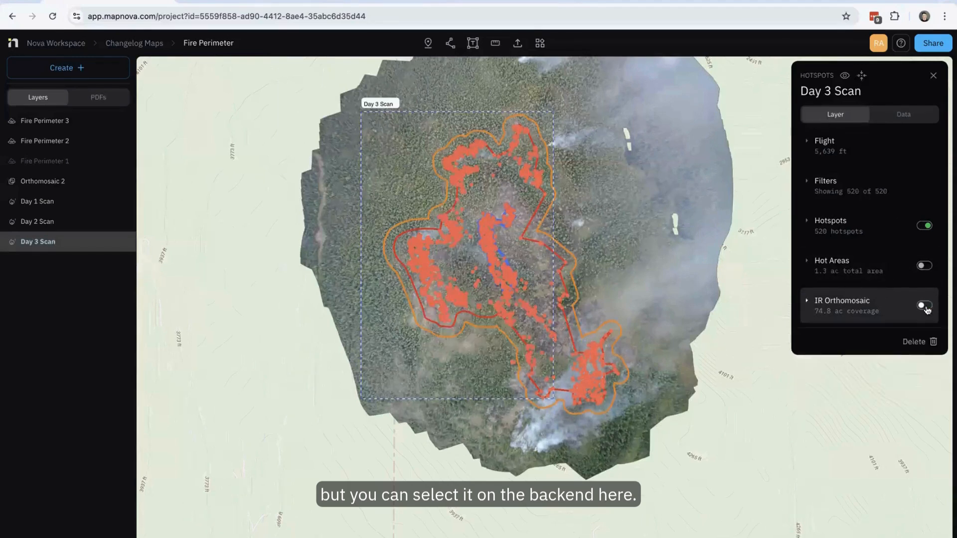
- Send the Orthomosaic 2 layer to the test1 web map through its Esri integration
click(45, 183)
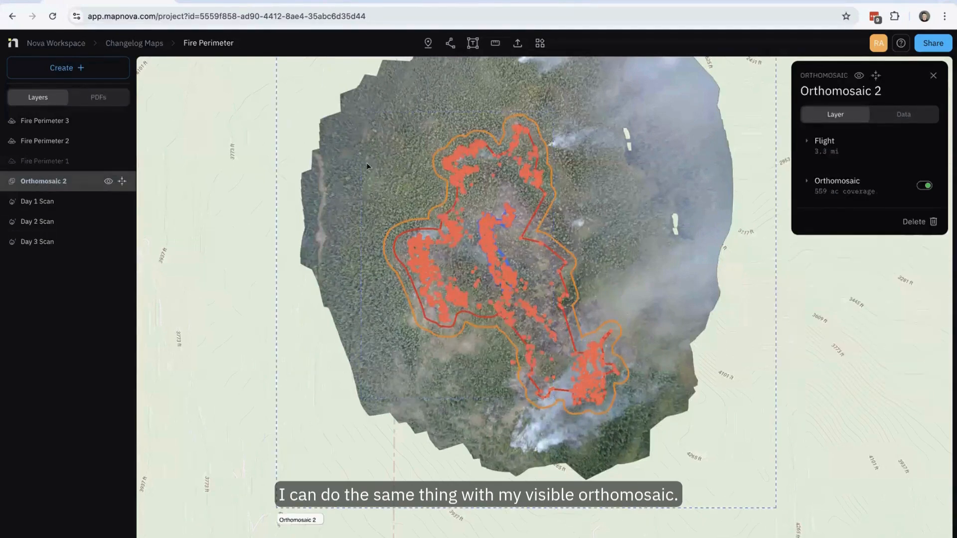
click(906, 119)
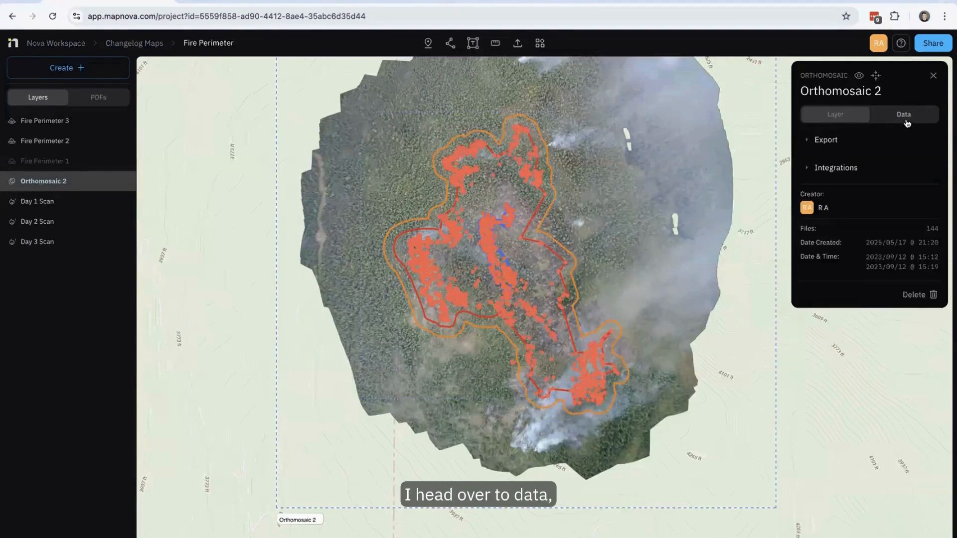
click(870, 168)
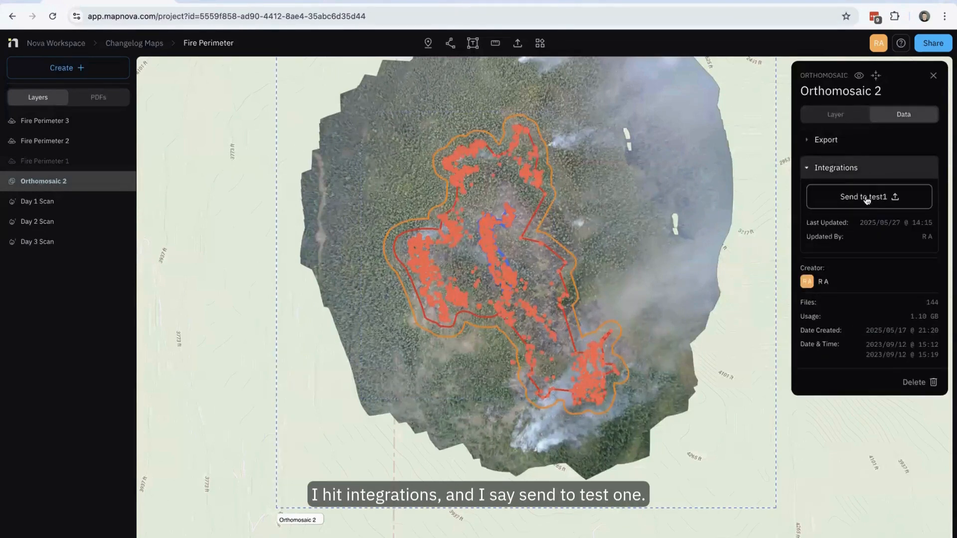
click(865, 198)
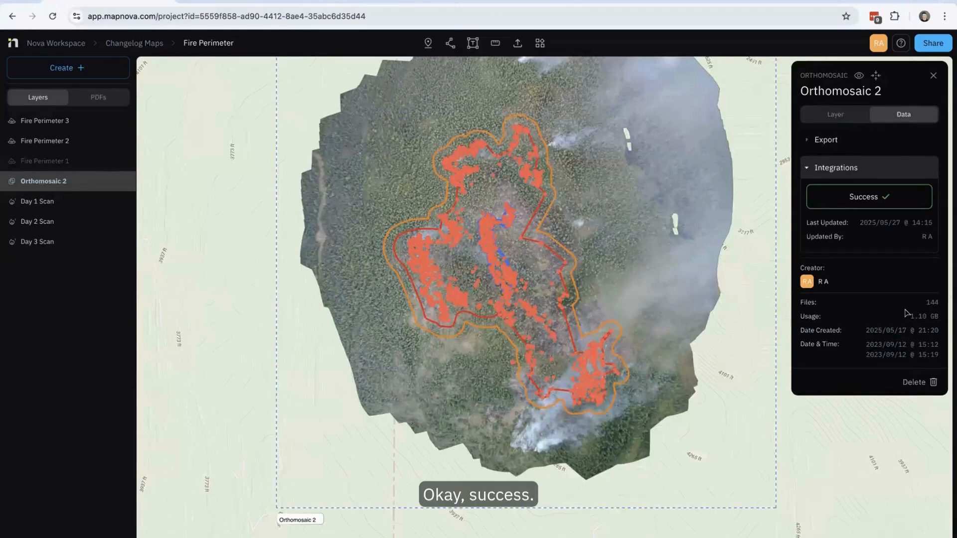
- Switch to the ArcGIS Online map viewer, reload the web map, and zoom to the Fire Perimeter Day 3 Scan ortho layer
click(497, 1)
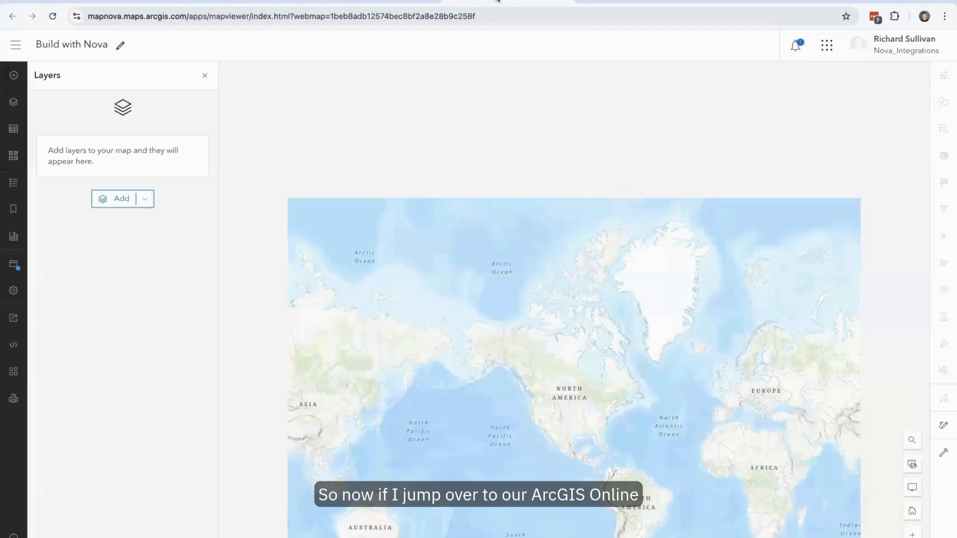
click(50, 17)
click(527, 197)
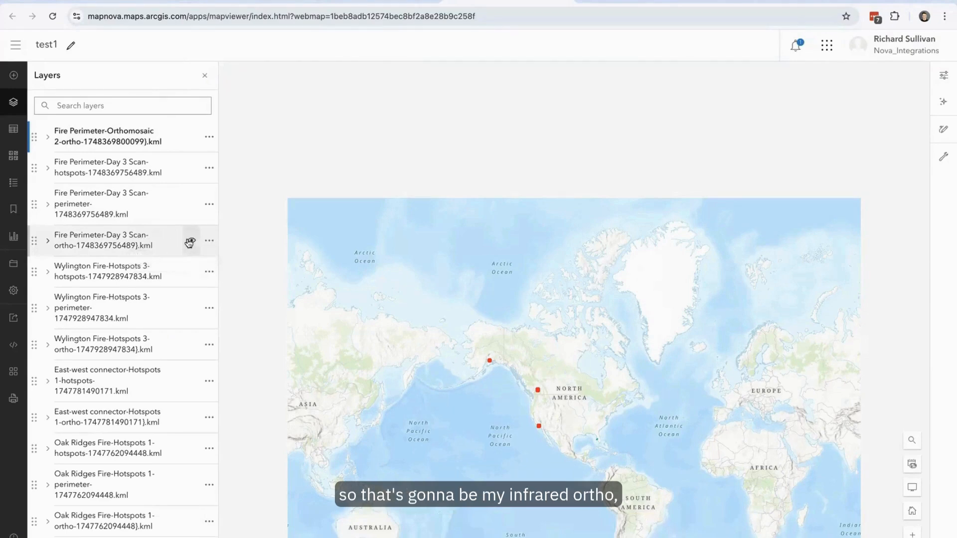
click(209, 241)
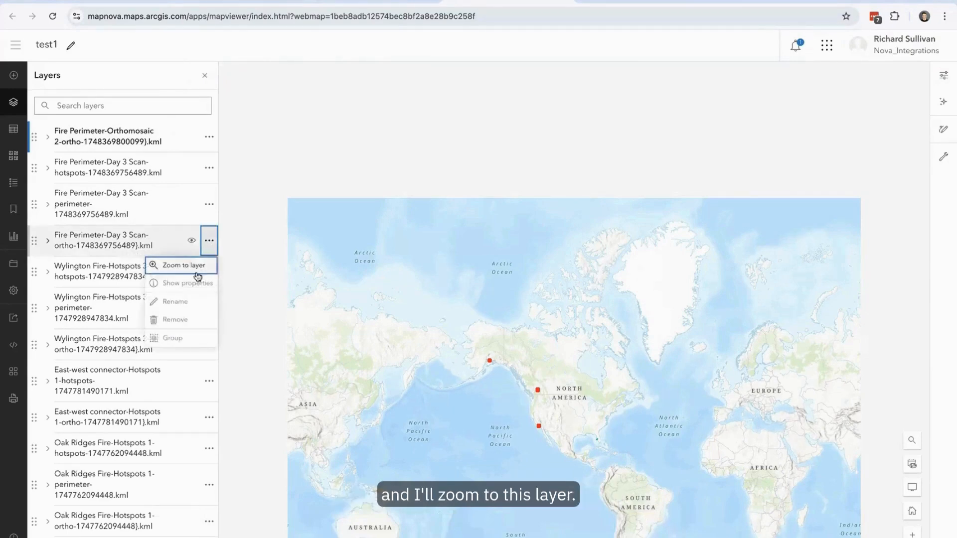
click(197, 270)
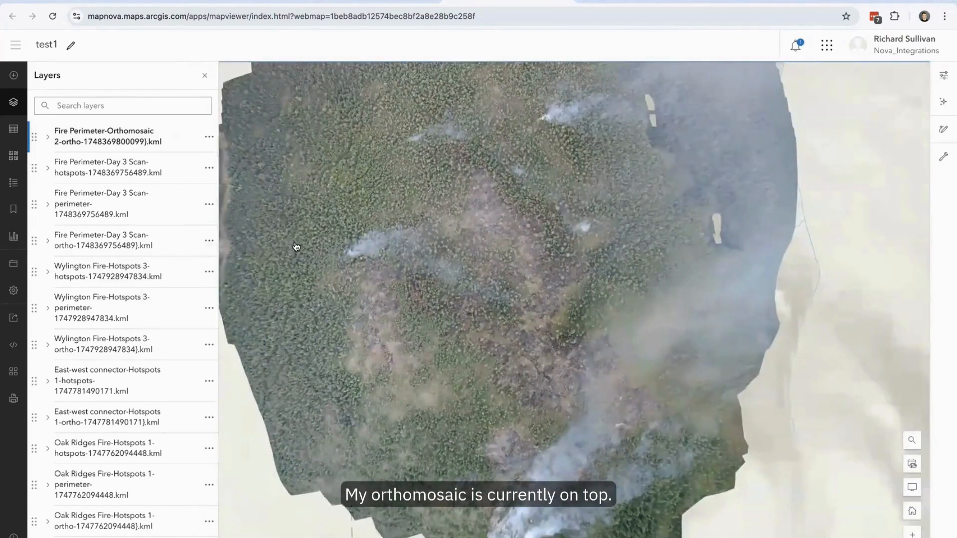
- Move the Fire Perimeter Orthomosaic 2 layer below the Day 3 Scan hotspots, perimeter and ortho layers in the layer order
click(163, 143)
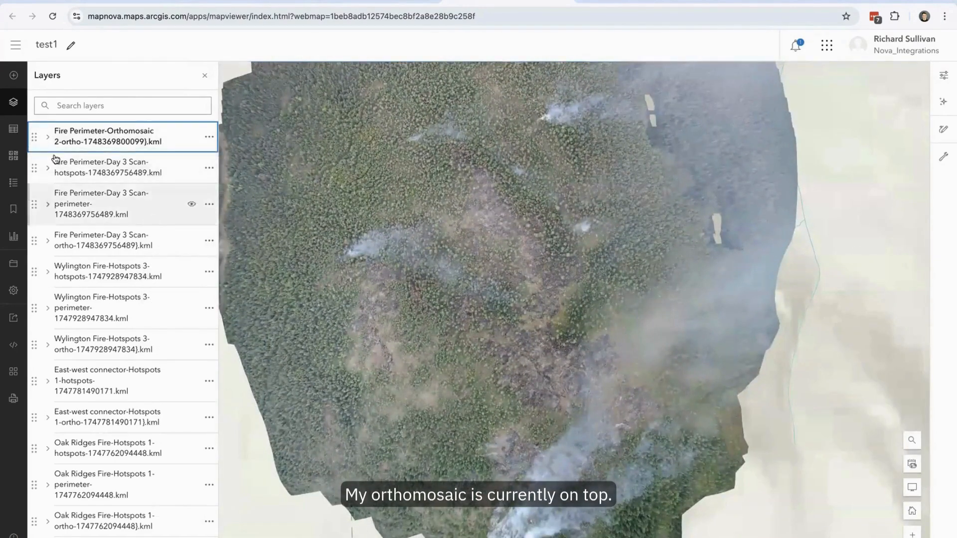
drag(36, 136, 33, 314)
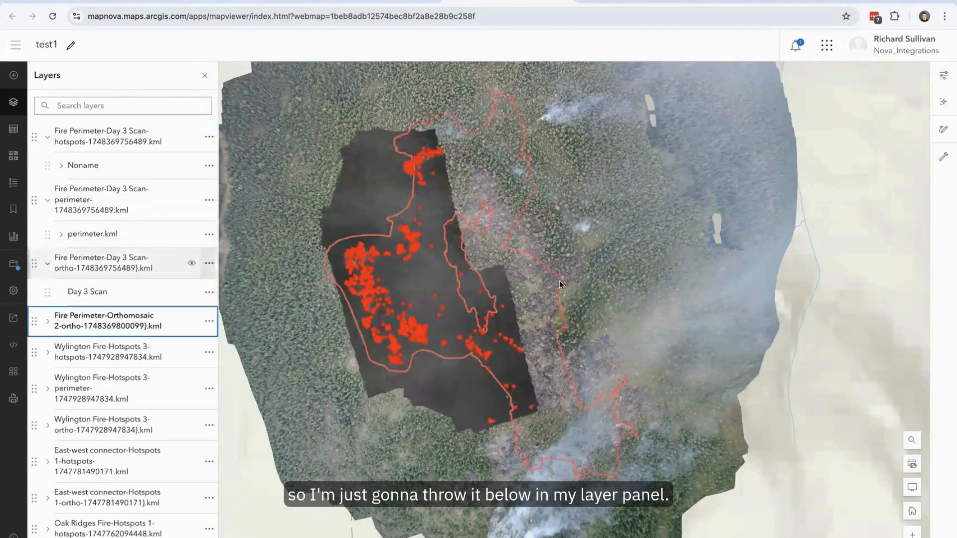
- Examine the Day 3 Scan hotspots, perimeter and infrared ortho over the RGB orthomosaic, both close up and at full extent
scroll(663, 294, down, 2)
scroll(543, 235, up, 4)
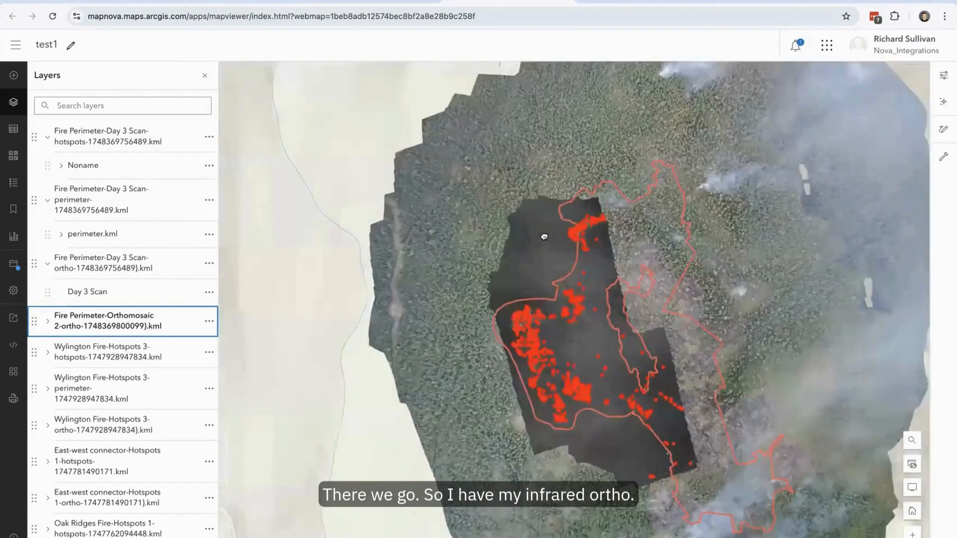
drag(638, 259, 585, 261)
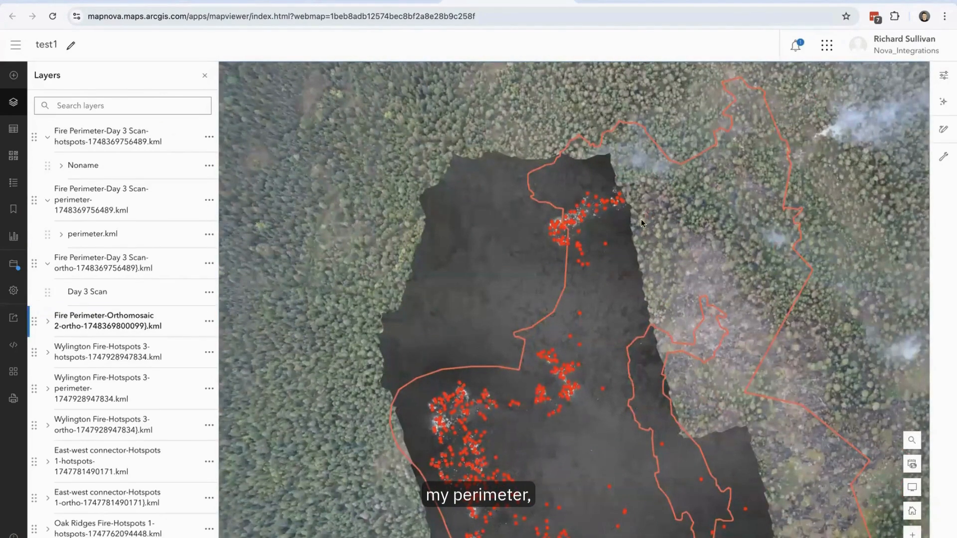
scroll(629, 234, down, 1)
scroll(629, 234, down, 2)
drag(440, 223, 313, 195)
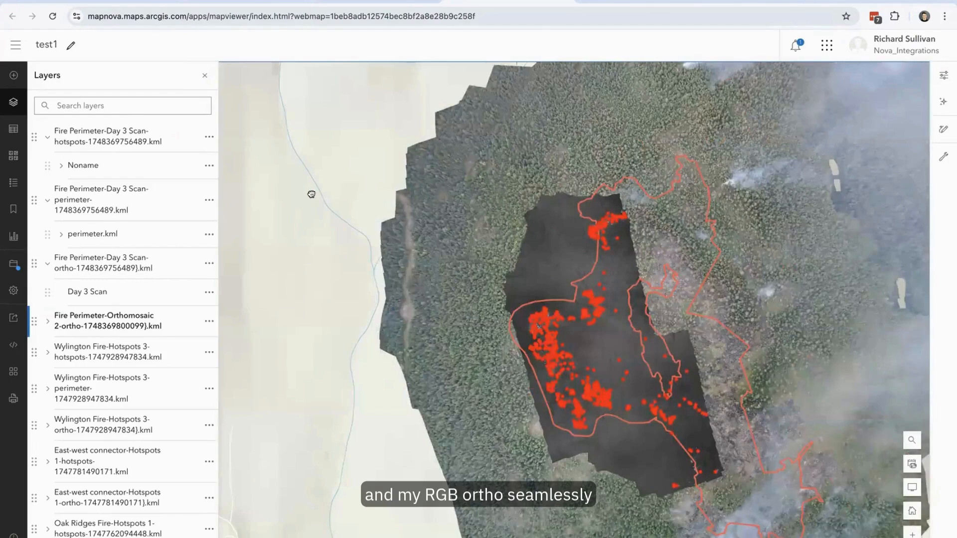
scroll(312, 194, down, 2)
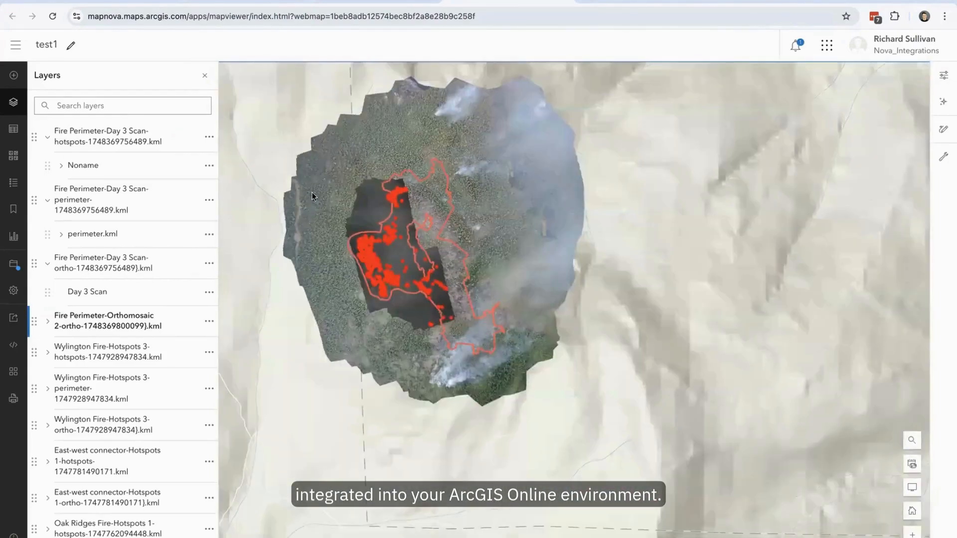
scroll(312, 193, up, 3)
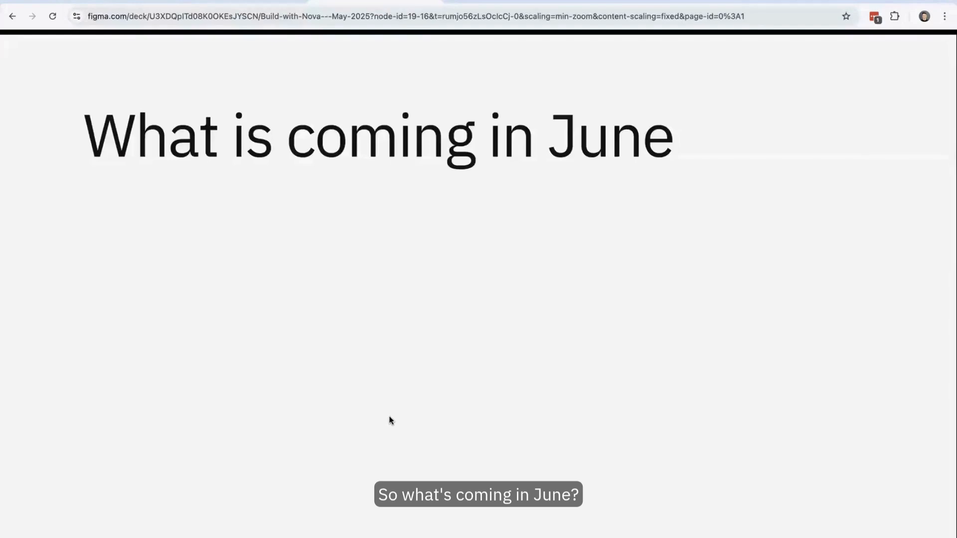
key(Right)
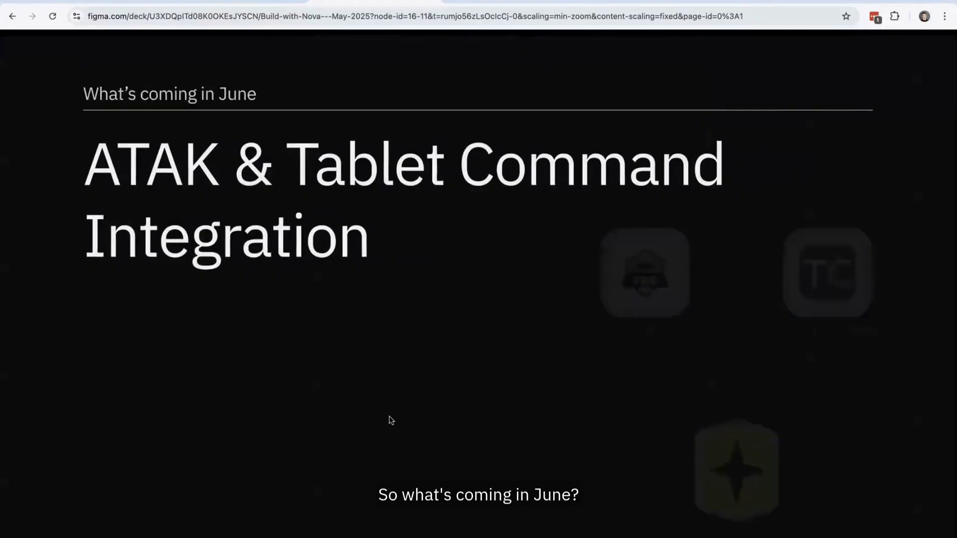